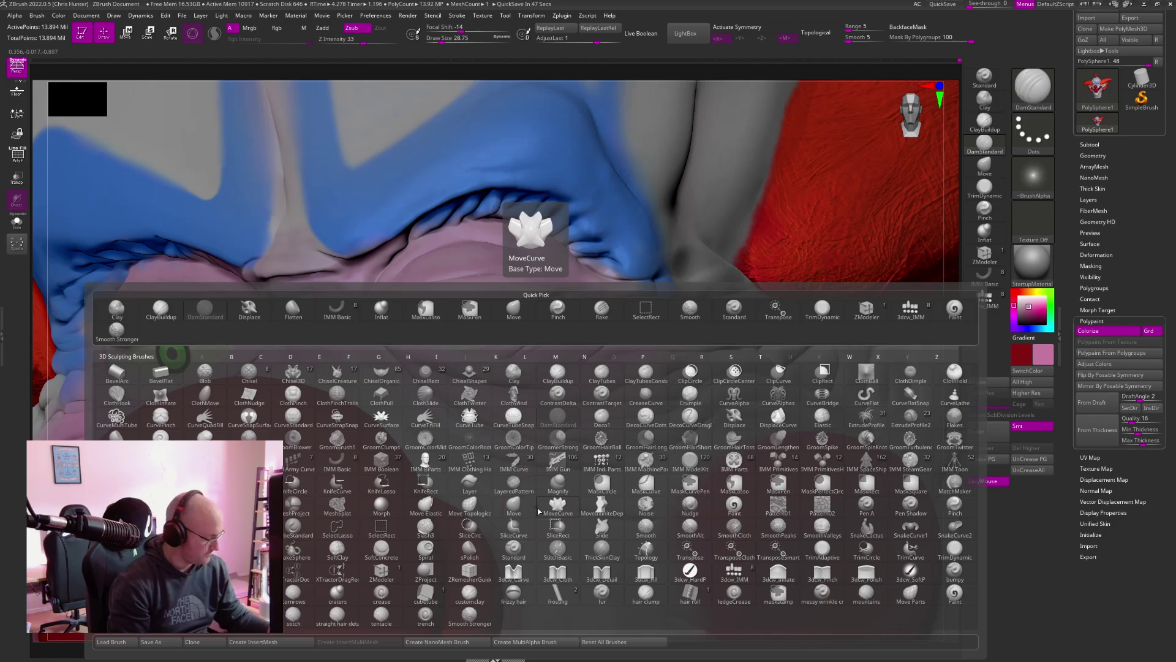
- Switch to the Paint brush and set its Focal Shift to 0
{"action": "left_click", "coordinate": [539, 511]}
{"action": "key", "text": "b"}
{"action": "key", "text": "p"}
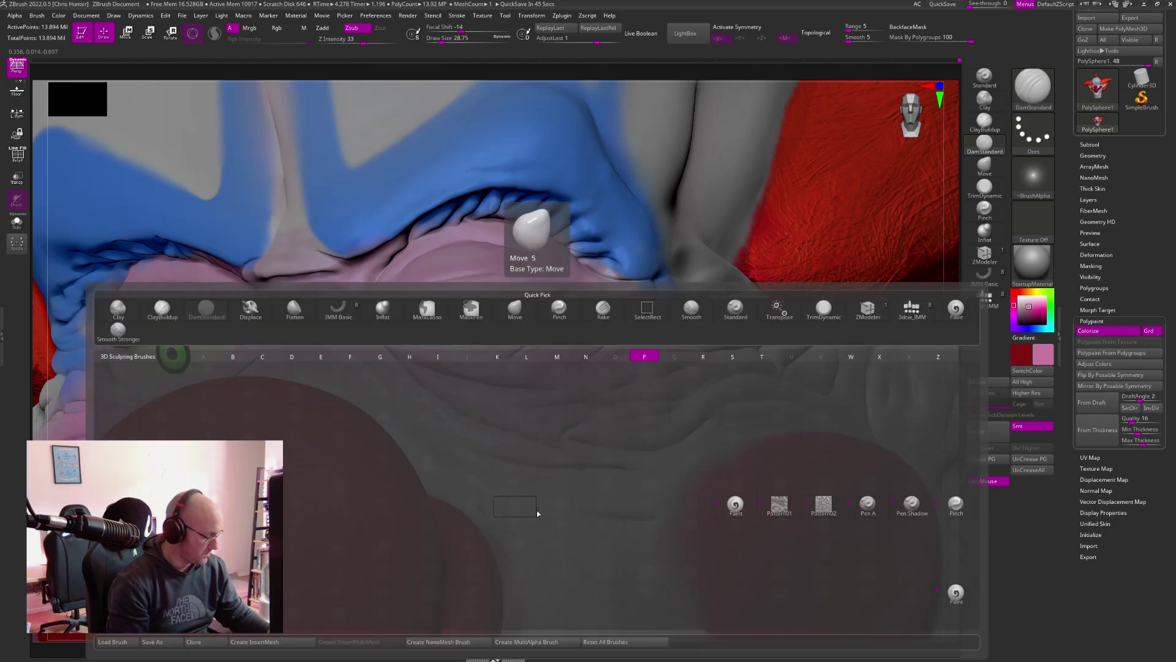
{"action": "key", "text": "a"}
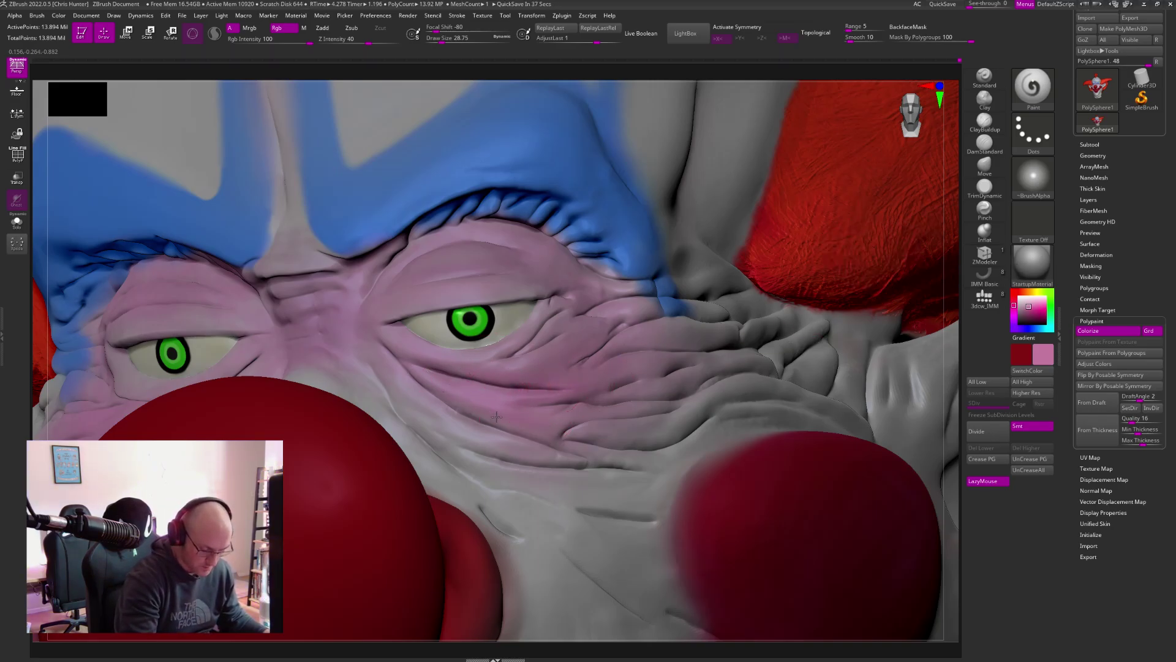
{"action": "key", "text": "shift"}
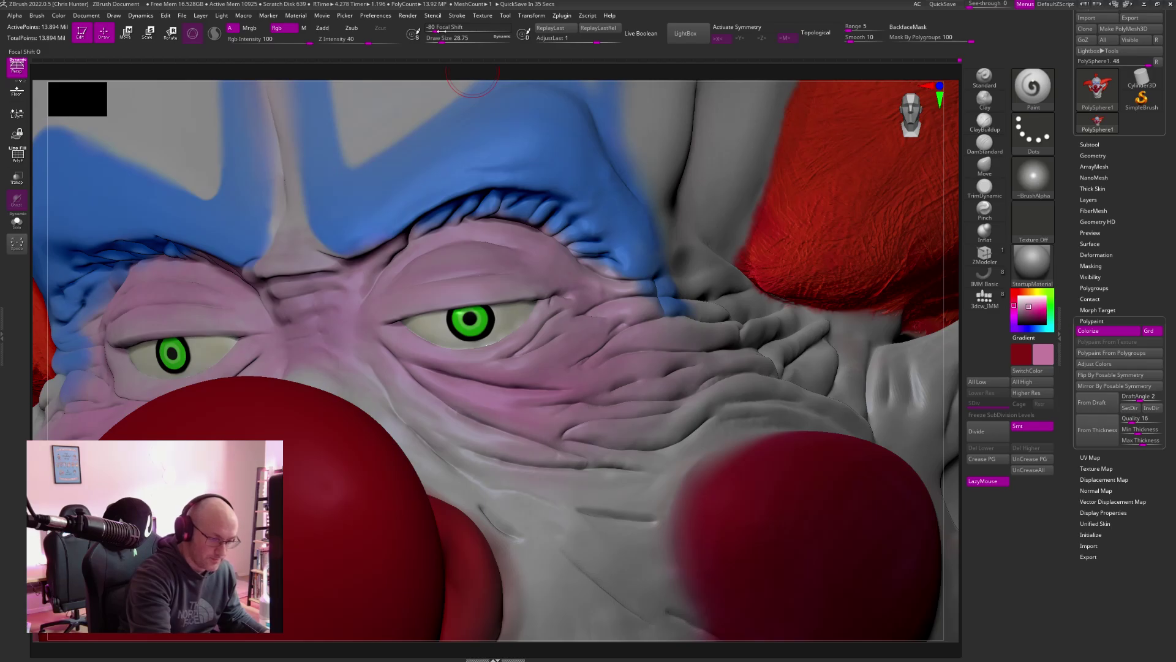
{"action": "left_click_drag", "start_coordinate": [441, 31], "coordinate": [460, 29]}
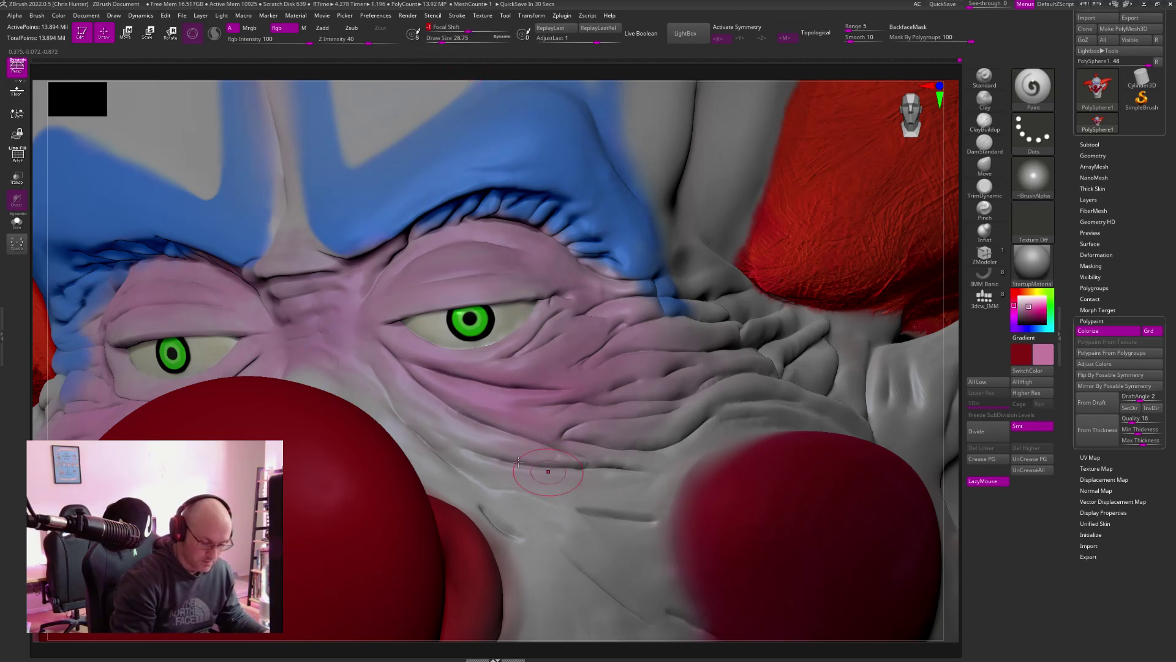
- Paint pink over the wrinkles beneath the clown's eye beside the nose and blend the colour outward toward the cheek
{"action": "left_click_drag", "start_coordinate": [401, 387], "coordinate": [448, 419]}
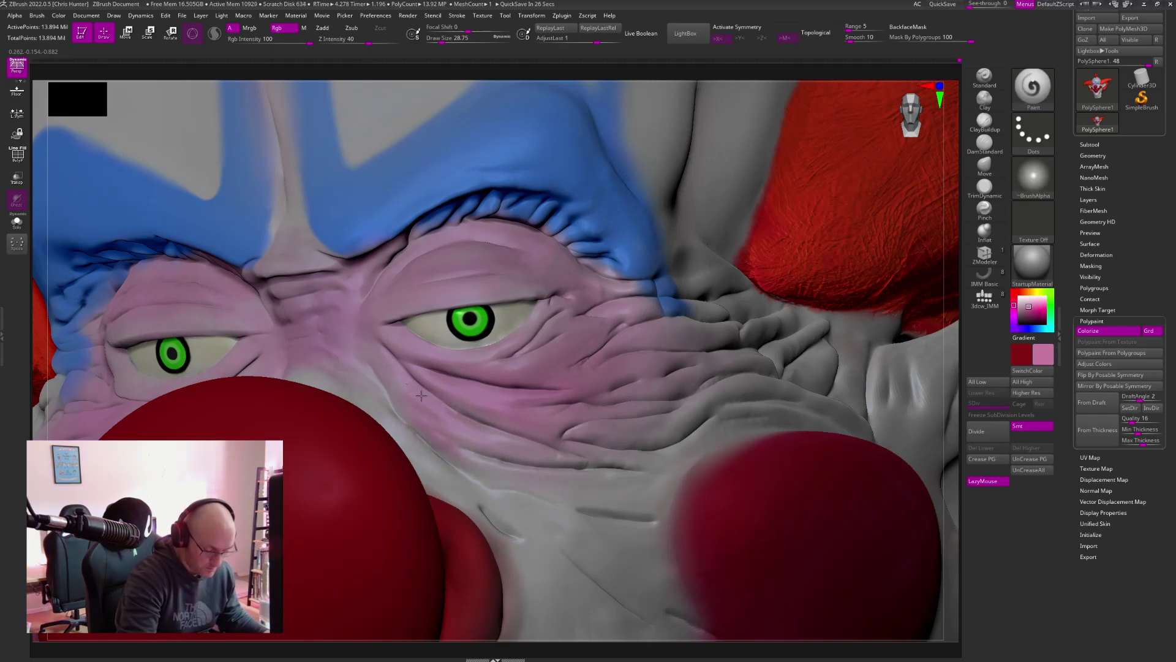
{"action": "key", "text": "shift"}
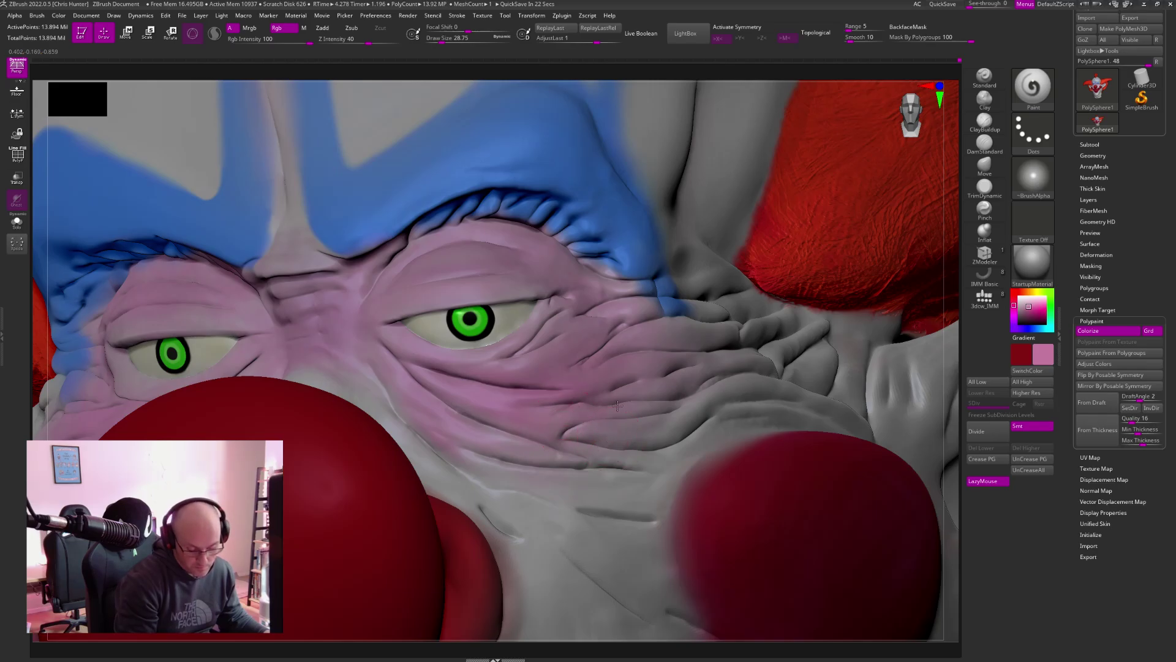
{"action": "key", "text": "shift"}
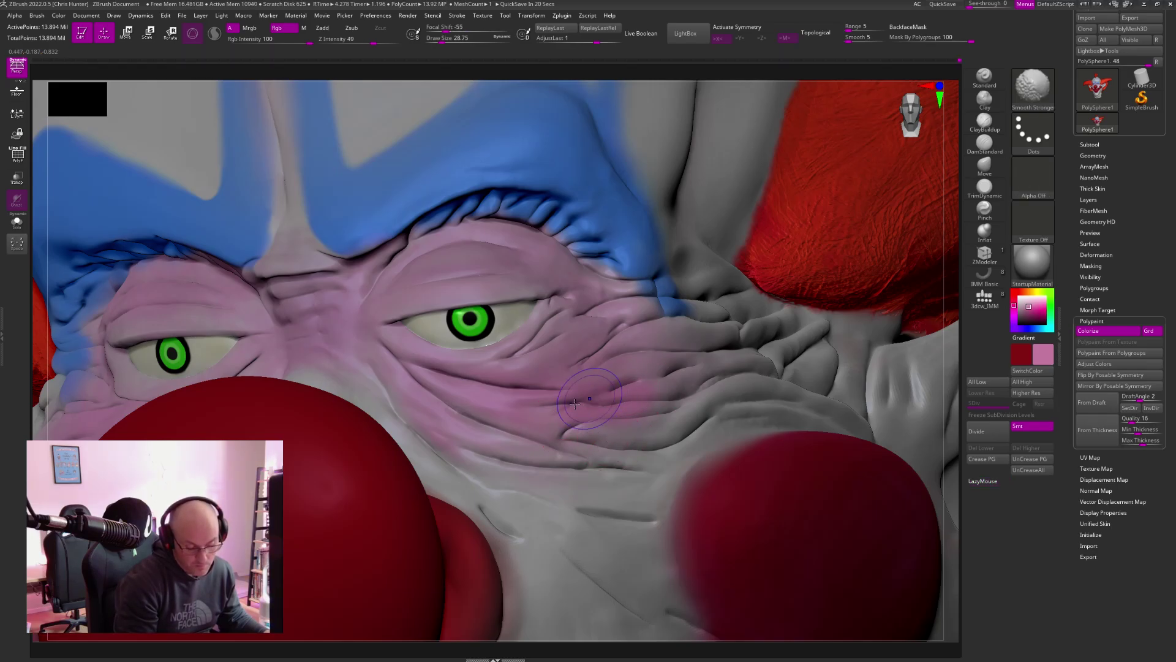
{"action": "key", "text": "shift"}
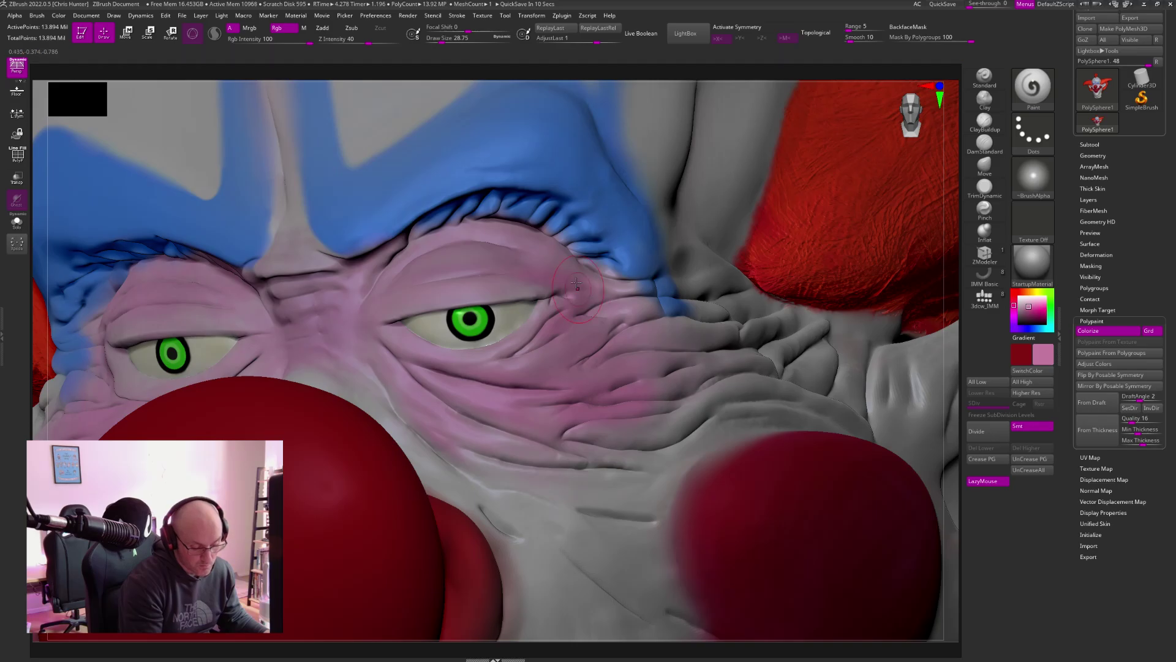
- Choose the Inflat brush for the clown's other eye and reduce the draw size to about 18.5
{"action": "key", "text": "f"}
{"action": "right_click_drag", "start_coordinate": [579, 321], "coordinate": [713, 262]}
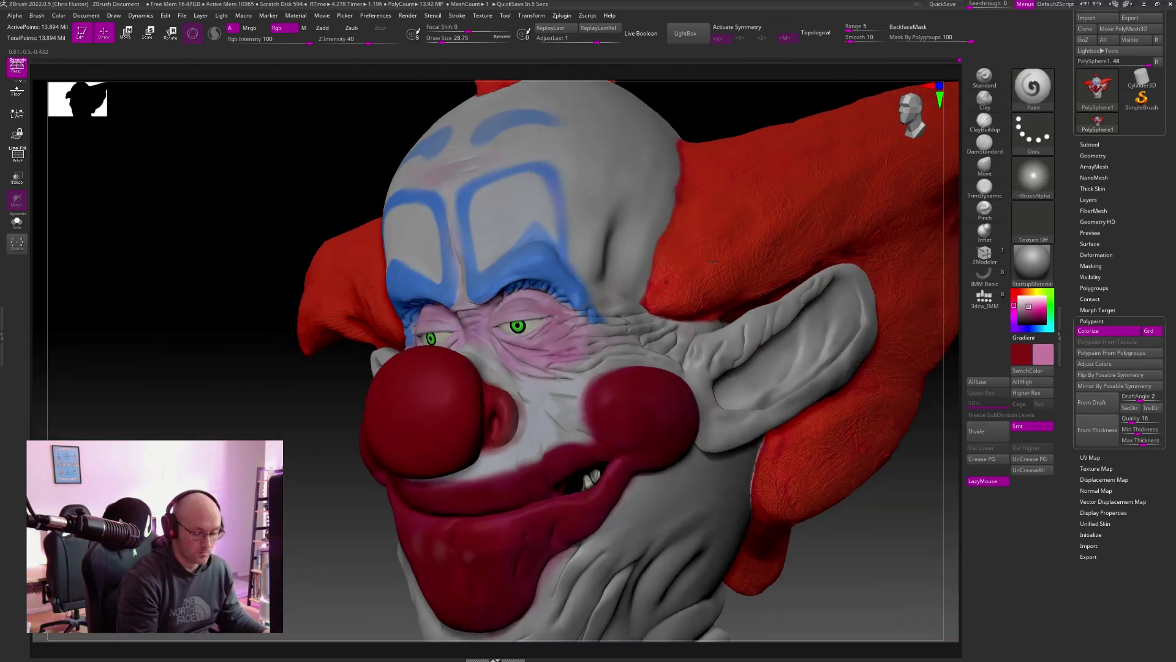
{"action": "right_click_drag", "start_coordinate": [912, 111], "coordinate": [916, 115]}
{"action": "mouse_move", "coordinate": [627, 342]}
{"action": "right_mouse_down"}
{"action": "mouse_move", "coordinate": [589, 380]}
{"action": "mouse_move", "coordinate": [471, 283]}
{"action": "mouse_move", "coordinate": [466, 228]}
{"action": "mouse_move", "coordinate": [552, 240]}
{"action": "mouse_move", "coordinate": [541, 244]}
{"action": "right_mouse_up"}
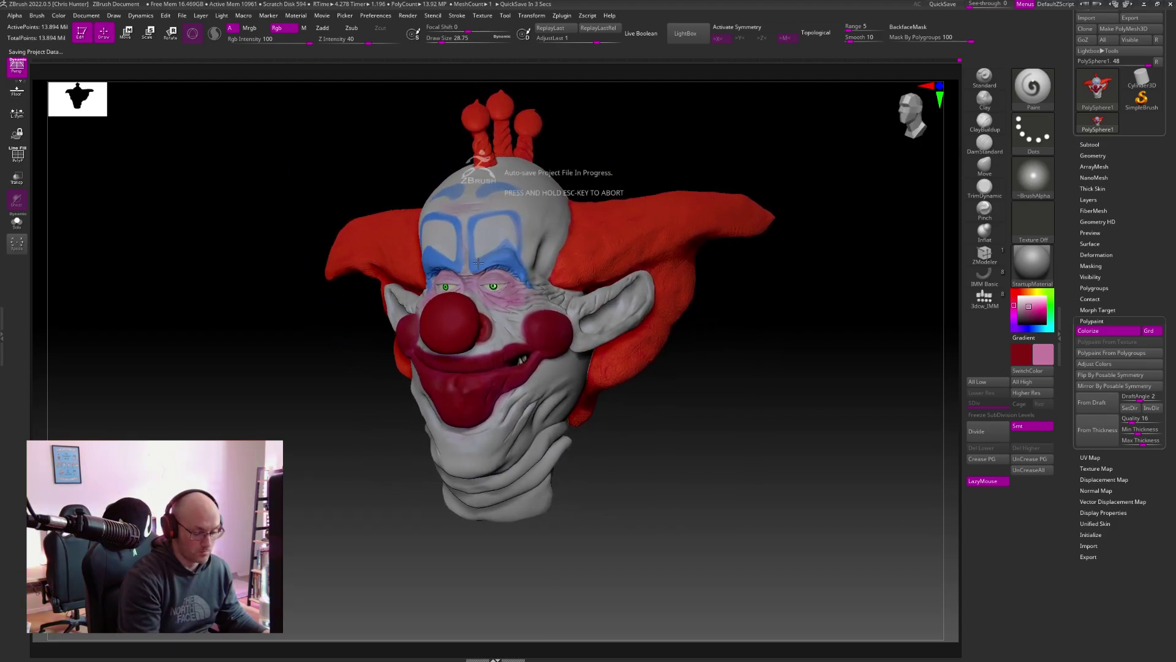
{"action": "key", "text": "ctrl"}
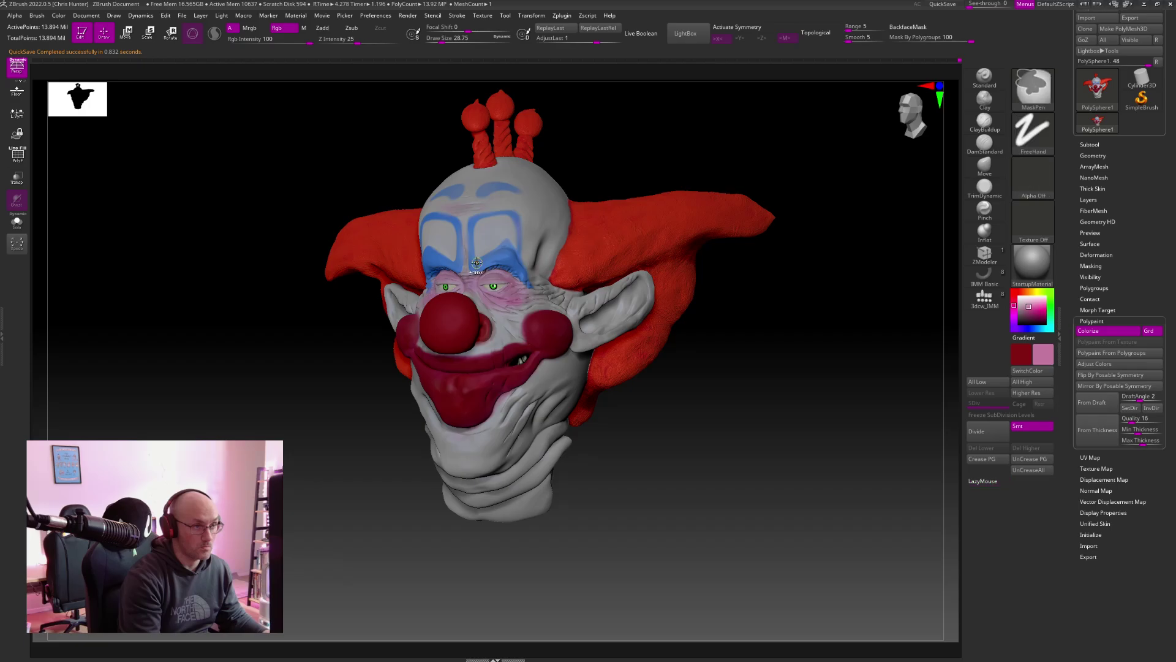
{"action": "right_click_drag", "start_coordinate": [481, 284], "coordinate": [502, 448], "text": "ctrl"}
{"action": "right_click_drag", "start_coordinate": [366, 302], "coordinate": [610, 368], "text": "alt"}
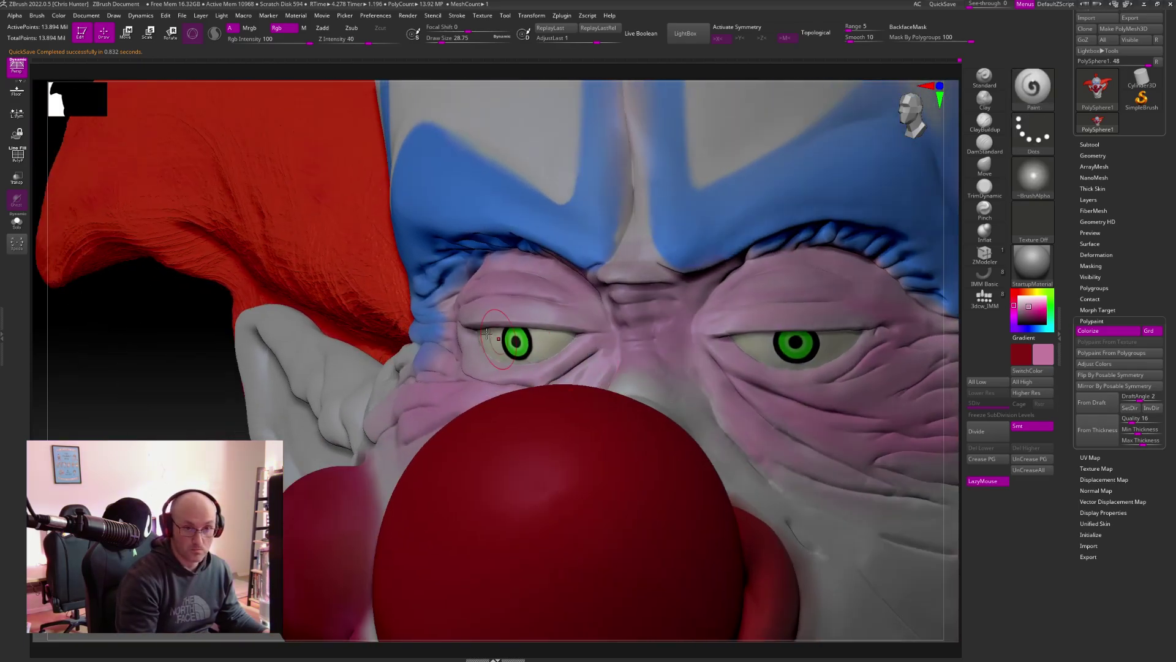
{"action": "key", "text": "ctrl"}
{"action": "mouse_move", "coordinate": [477, 340]}
{"action": "right_mouse_down", "text": "ctrl"}
{"action": "mouse_move", "coordinate": [536, 413]}
{"action": "mouse_move", "coordinate": [514, 399]}
{"action": "mouse_move", "coordinate": [525, 450]}
{"action": "right_mouse_up", "text": "ctrl"}
{"action": "left_click", "coordinate": [985, 231]}
{"action": "mouse_move", "coordinate": [480, 373]}
{"action": "right_mouse_down"}
{"action": "mouse_move", "coordinate": [476, 384]}
{"action": "mouse_move", "coordinate": [468, 371]}
{"action": "right_mouse_up"}
{"action": "key", "text": "s"}
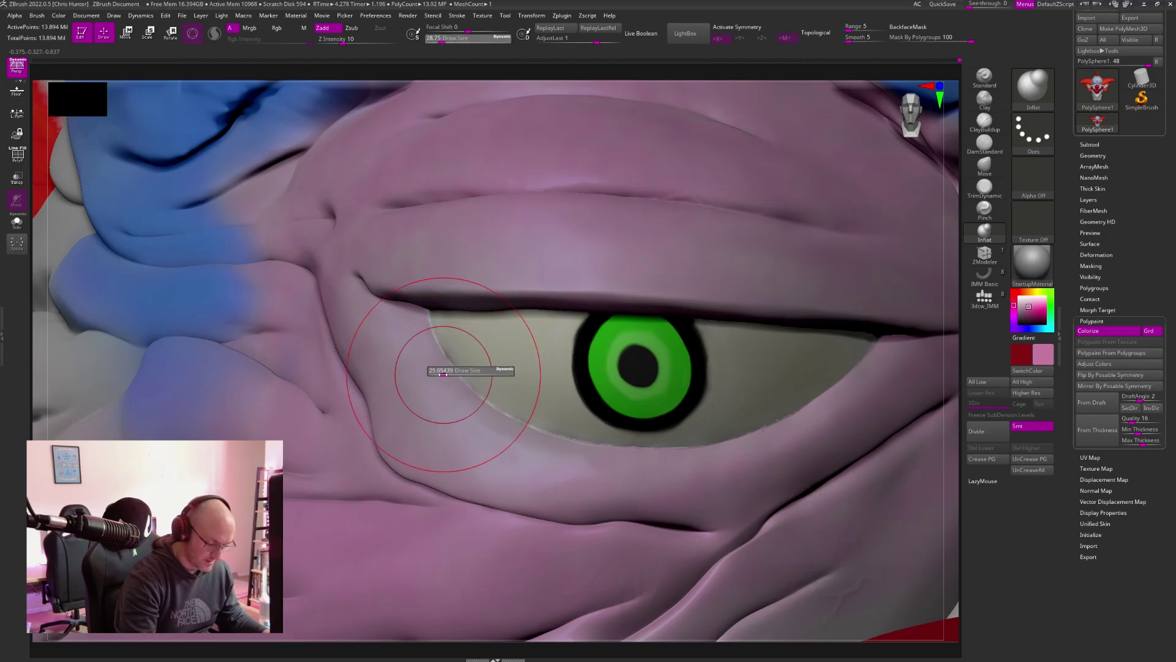
{"action": "left_click_drag", "start_coordinate": [446, 373], "coordinate": [441, 374]}
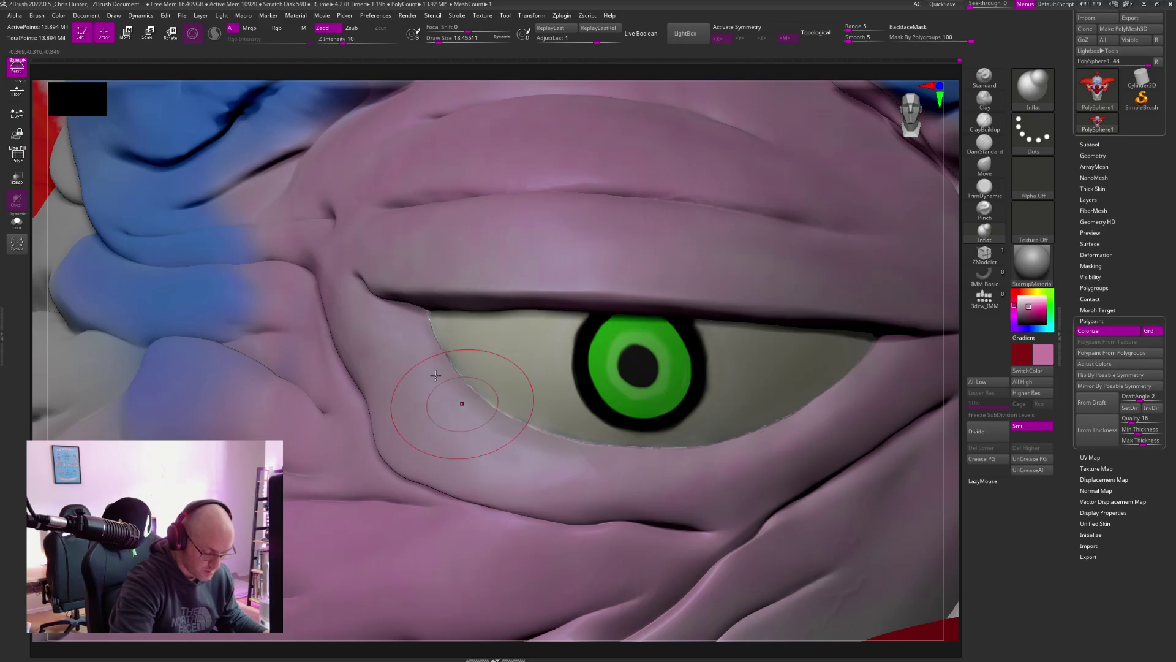
- Inflate and smooth the rim of the lower eyelid from the outer to the inner corner
{"action": "key", "text": "shift"}
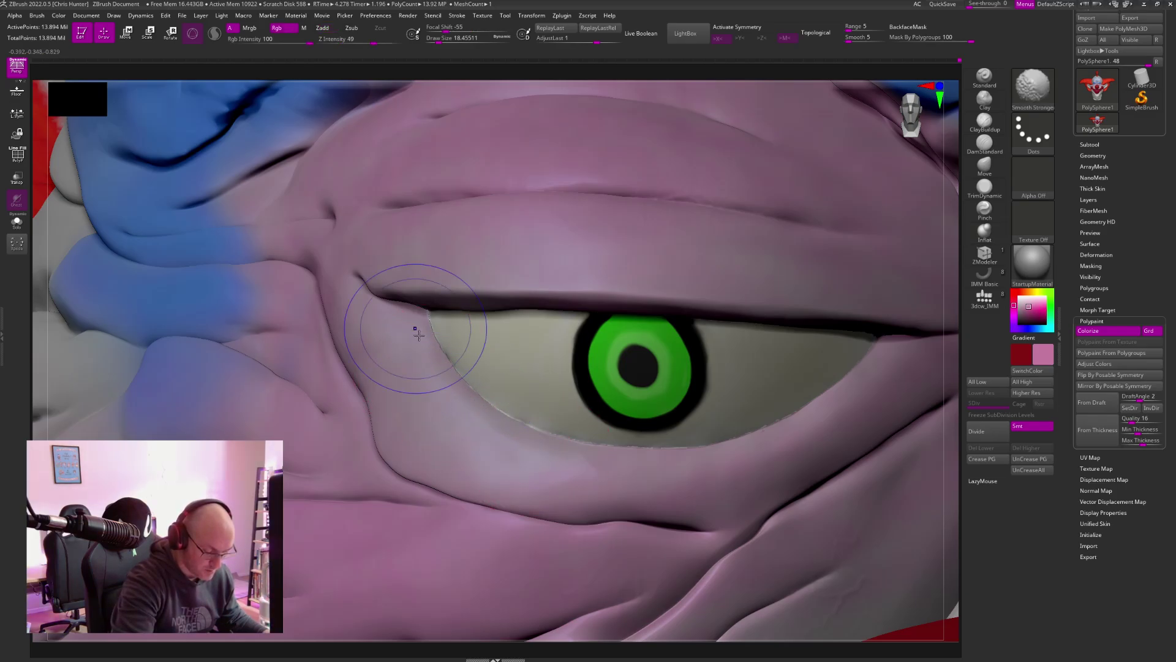
{"action": "mouse_move", "coordinate": [411, 313]}
{"action": "left_mouse_down", "text": "shift"}
{"action": "mouse_move", "coordinate": [465, 398]}
{"action": "mouse_move", "coordinate": [554, 455]}
{"action": "left_mouse_up", "text": "shift"}
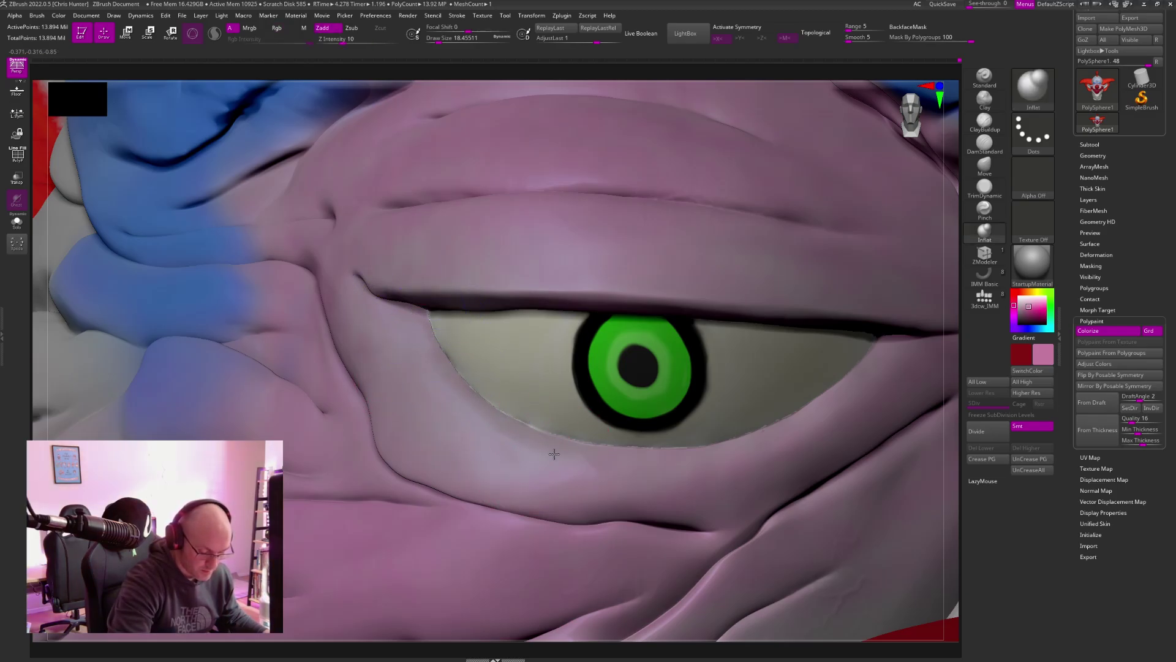
{"action": "mouse_move", "coordinate": [473, 414]}
{"action": "left_mouse_down"}
{"action": "mouse_move", "coordinate": [597, 460]}
{"action": "mouse_move", "coordinate": [551, 444]}
{"action": "left_mouse_up"}
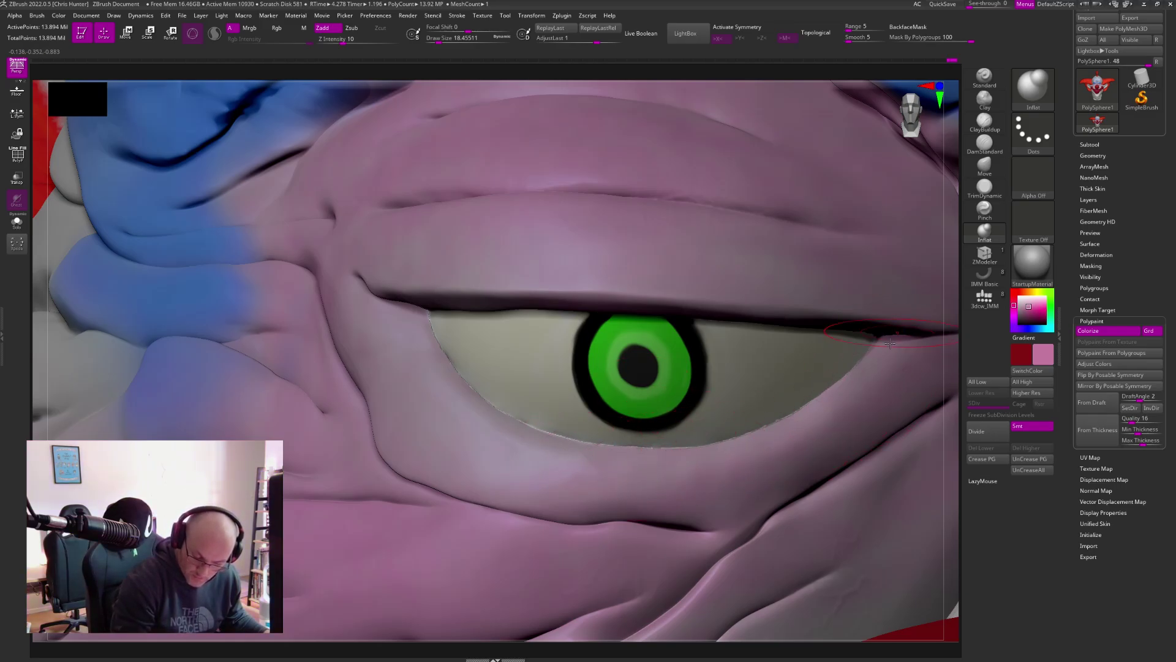
{"action": "key", "text": "shift"}
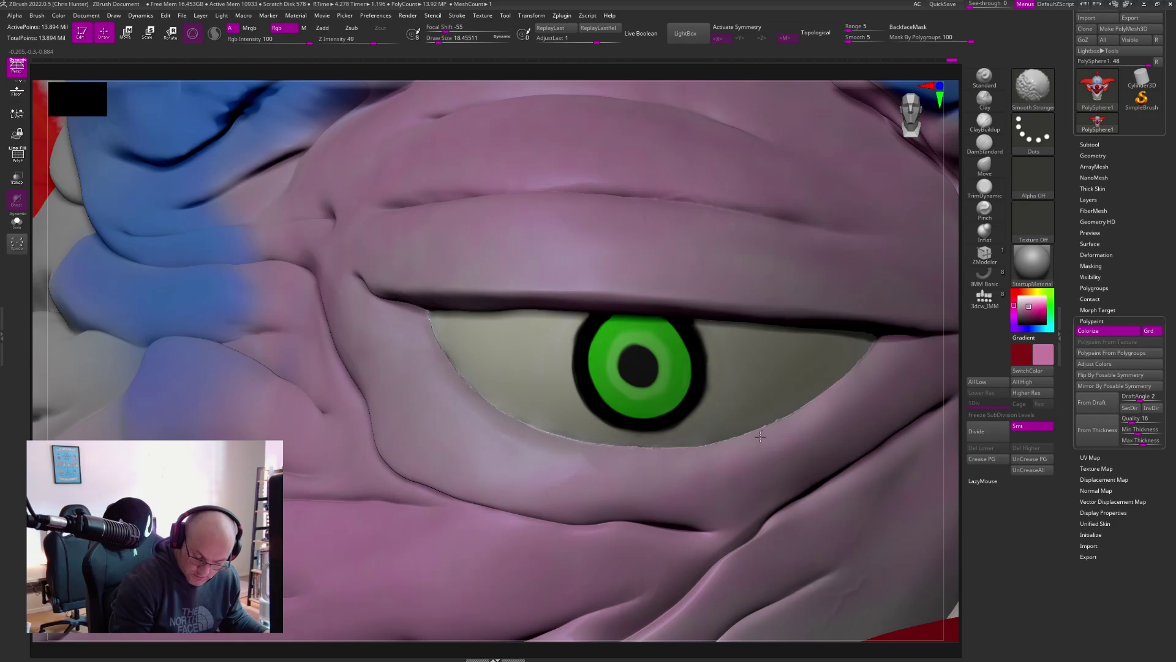
{"action": "mouse_move", "coordinate": [800, 416]}
{"action": "left_mouse_down", "text": "shift"}
{"action": "mouse_move", "coordinate": [757, 434]}
{"action": "mouse_move", "coordinate": [768, 413]}
{"action": "left_mouse_up", "text": "shift"}
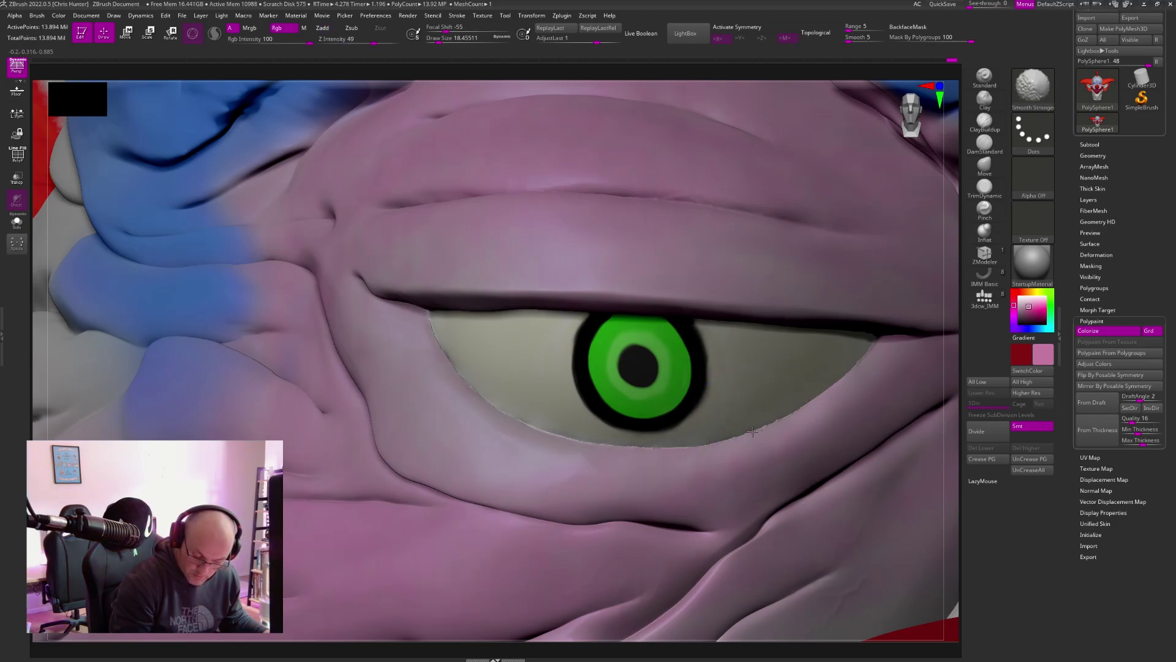
{"action": "mouse_move", "coordinate": [754, 431]}
{"action": "right_mouse_down"}
{"action": "mouse_move", "coordinate": [808, 407]}
{"action": "mouse_move", "coordinate": [735, 468]}
{"action": "right_mouse_up"}
{"action": "left_click_drag", "start_coordinate": [733, 444], "coordinate": [733, 442], "text": "shift"}
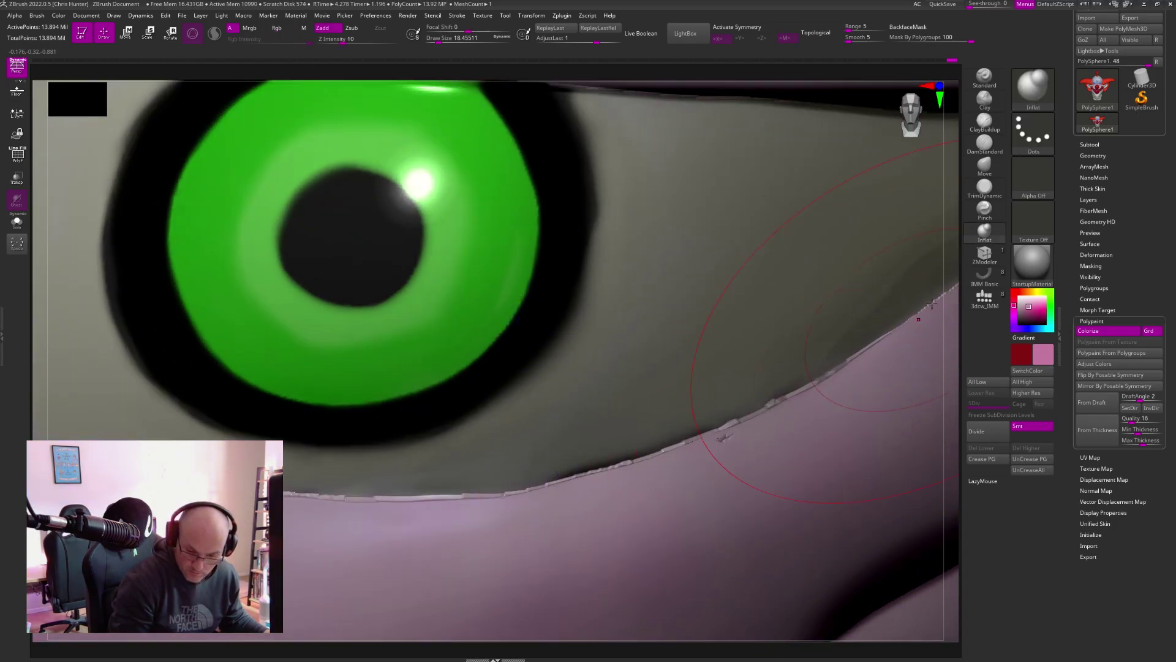
- Carve along the lower eyelid rim beside the iris with the DamStandard brush at a draw size of about 4.3
{"action": "left_click", "coordinate": [985, 142]}
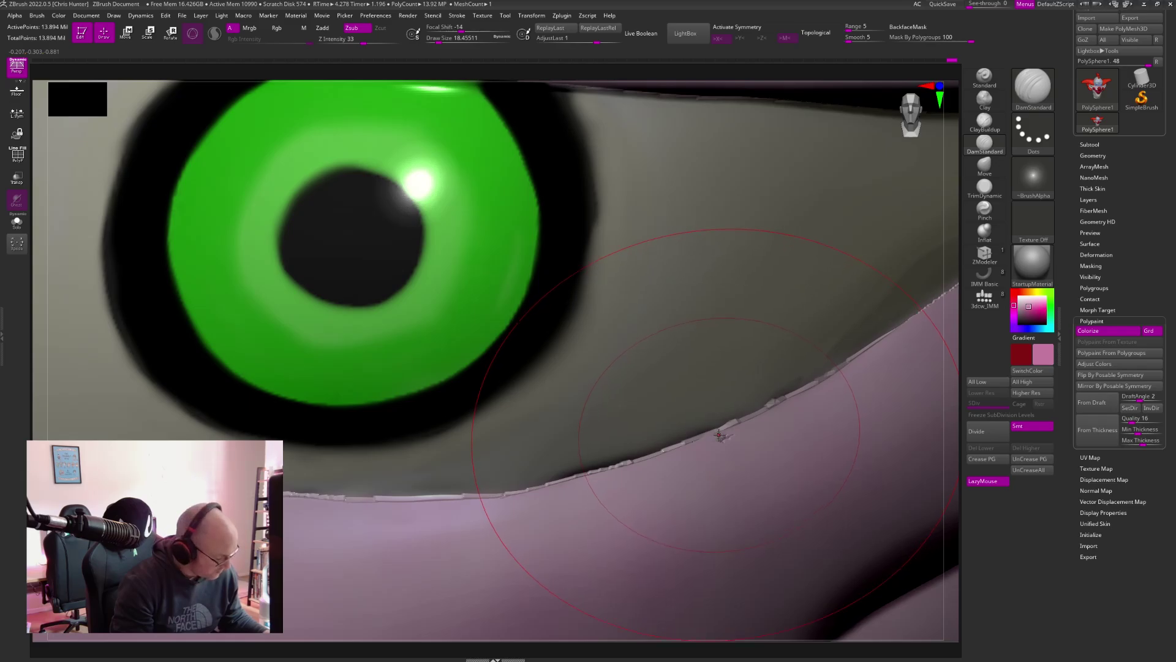
{"action": "key", "text": "s"}
{"action": "left_click_drag", "start_coordinate": [719, 435], "coordinate": [713, 434]}
{"action": "left_click_drag", "start_coordinate": [590, 475], "coordinate": [682, 448]}
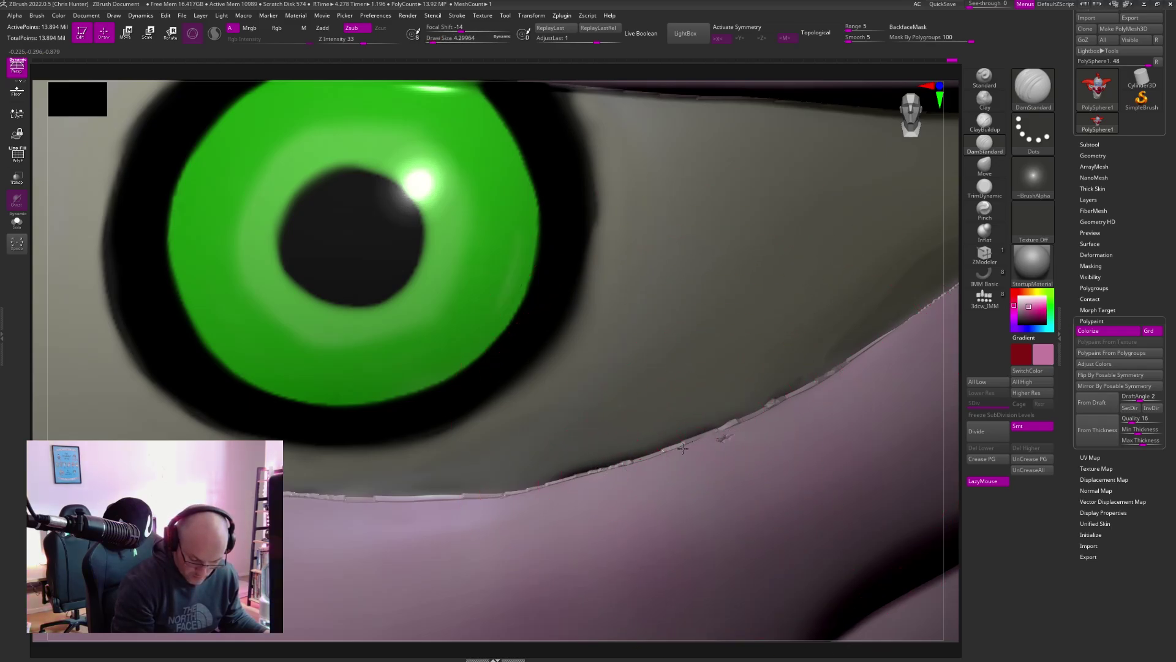
- Choose the Pinch brush, set Mask By Polygroups to 0, and smooth the rough spot on the lower eyelid rim
{"action": "left_click", "coordinate": [985, 212]}
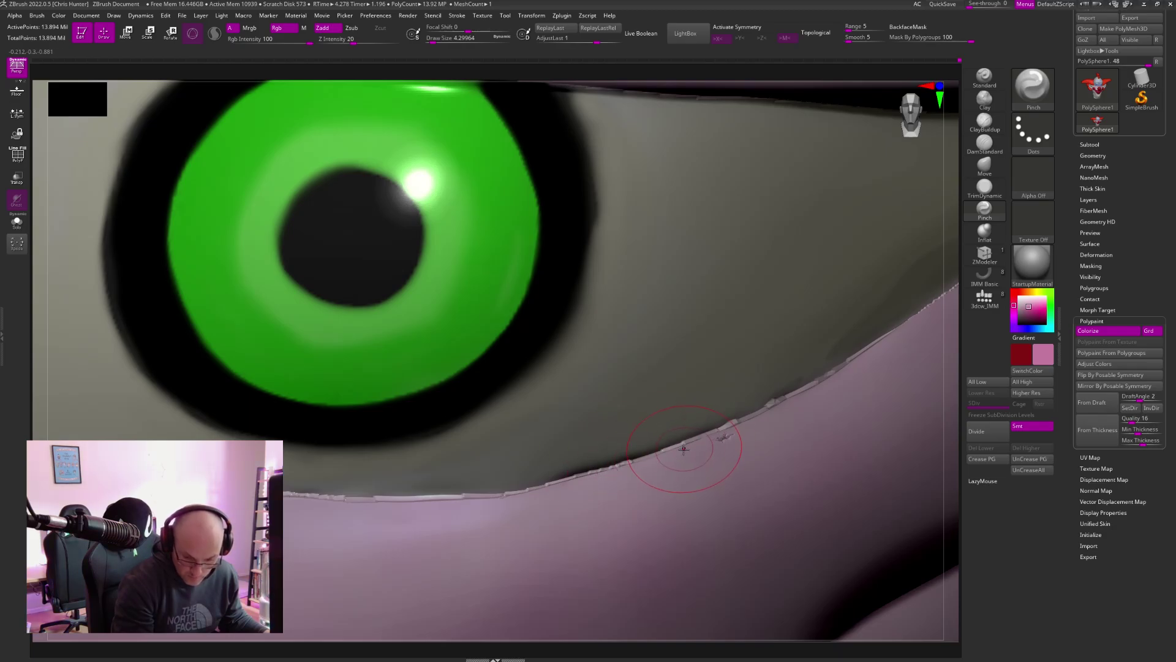
{"action": "left_click_drag", "start_coordinate": [971, 41], "coordinate": [890, 41]}
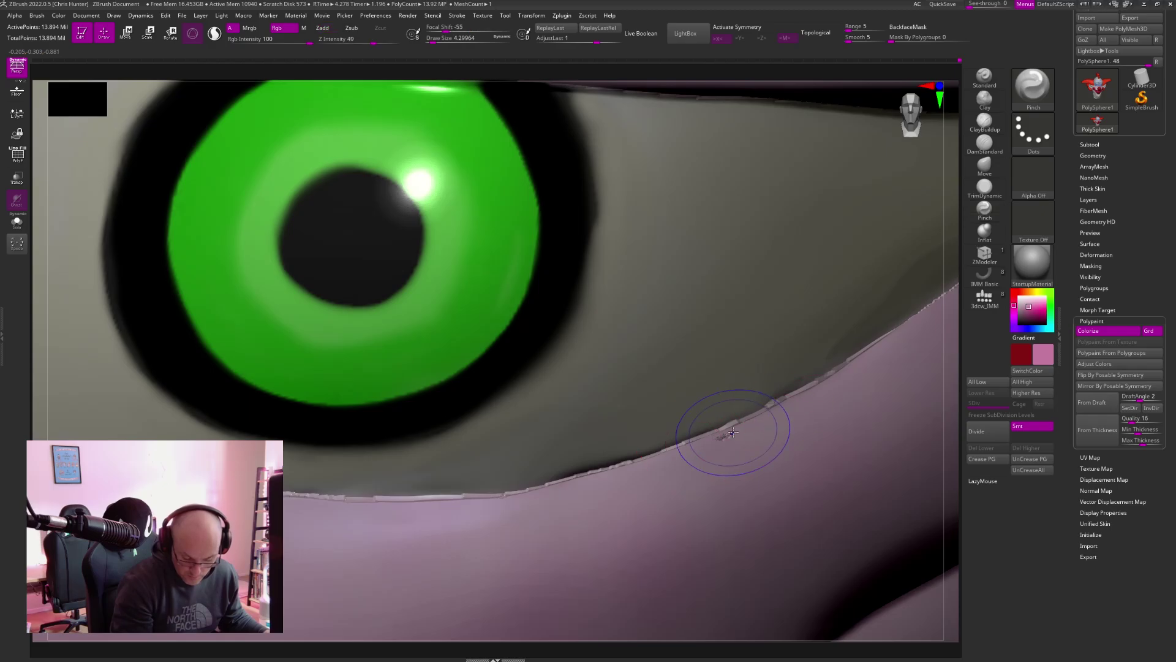
{"action": "key", "text": "shift"}
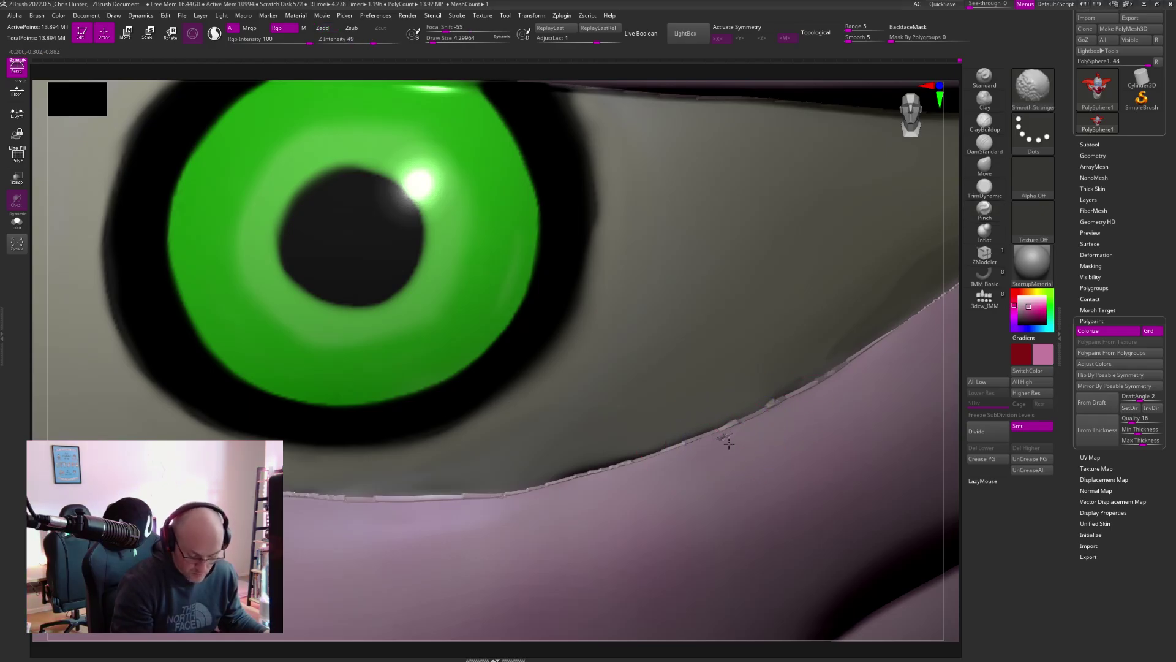
{"action": "mouse_move", "coordinate": [741, 420]}
{"action": "right_mouse_down"}
{"action": "mouse_move", "coordinate": [733, 438]}
{"action": "mouse_move", "coordinate": [746, 441]}
{"action": "right_mouse_up"}
{"action": "key", "text": "ctrl"}
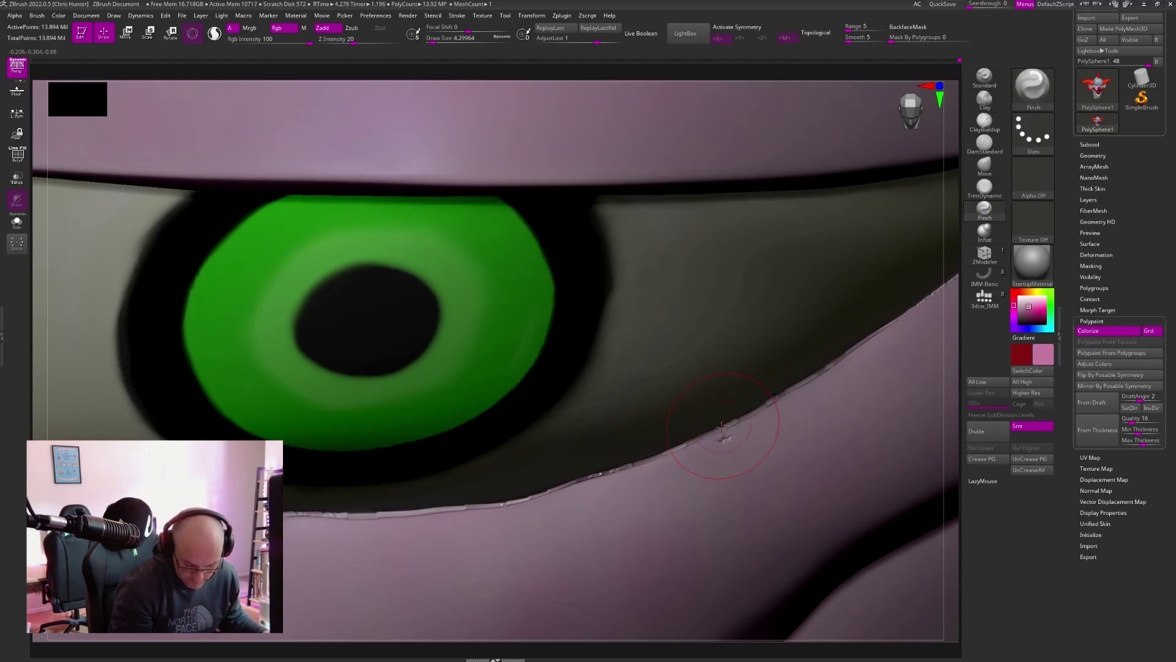
{"action": "mouse_move", "coordinate": [735, 469]}
{"action": "right_mouse_down"}
{"action": "mouse_move", "coordinate": [728, 424]}
{"action": "mouse_move", "coordinate": [756, 420]}
{"action": "right_mouse_up"}
{"action": "key", "text": "ctrl"}
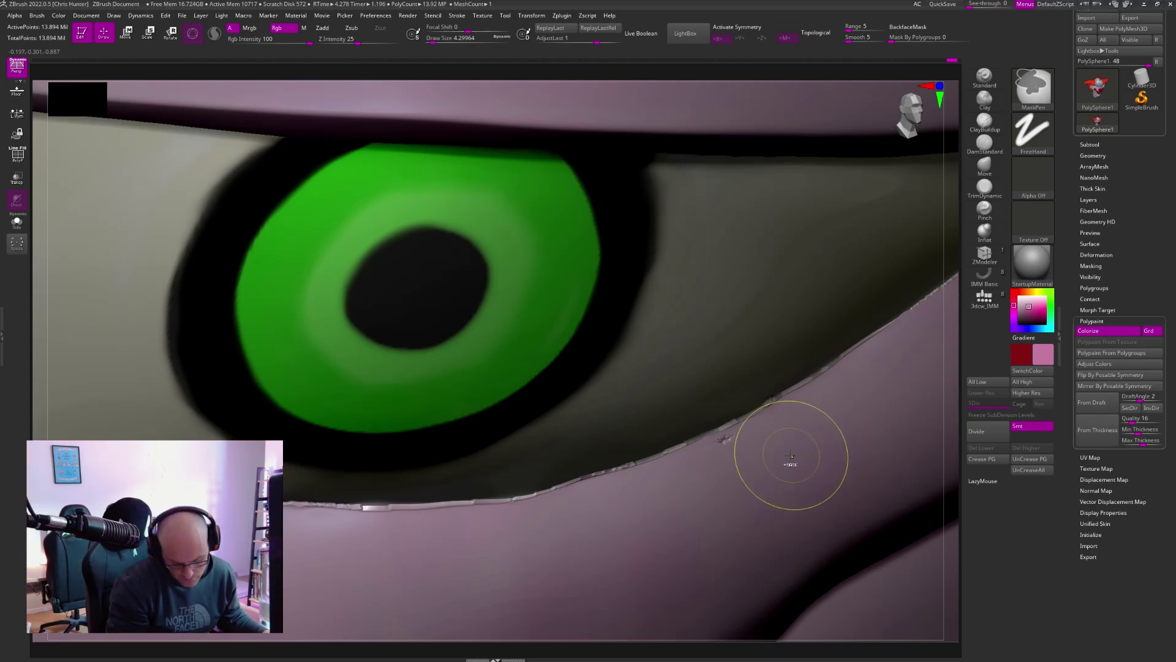
- Undo the last three edits to the lower eyelid and smooth the rough spot again
{"action": "key", "text": "ctrl+z"}
{"action": "key", "text": "ctrl+z"}
{"action": "key", "text": "ctrl+z"}
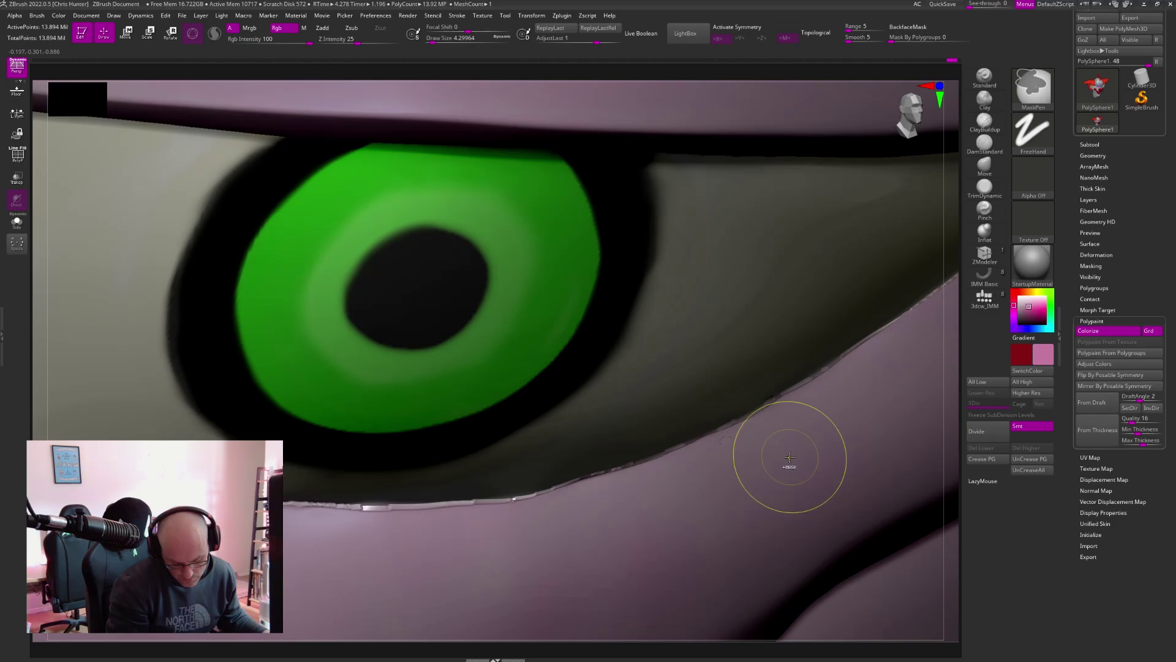
{"action": "left_click", "coordinate": [728, 442], "text": "shift"}
{"action": "left_click", "coordinate": [722, 487]}
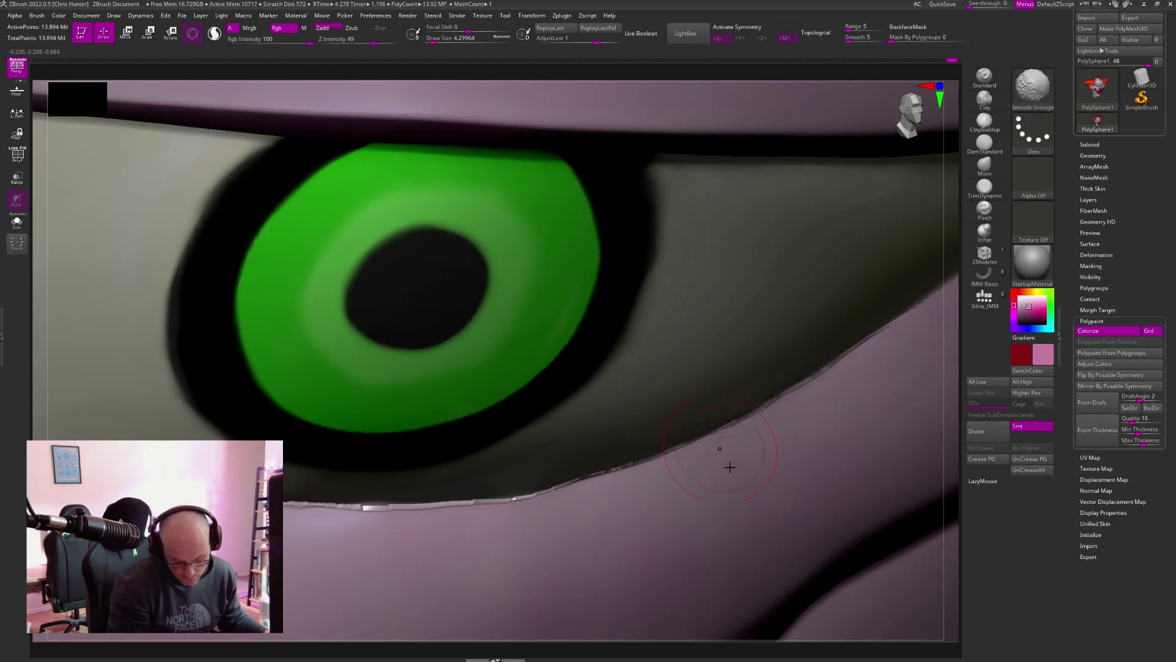
- Turn on the polyframe display for the lower eyelid and choose the ZModeler brush
{"action": "right_click_drag", "start_coordinate": [735, 436], "coordinate": [684, 508], "text": "ctrl"}
{"action": "key", "text": "shift+f"}
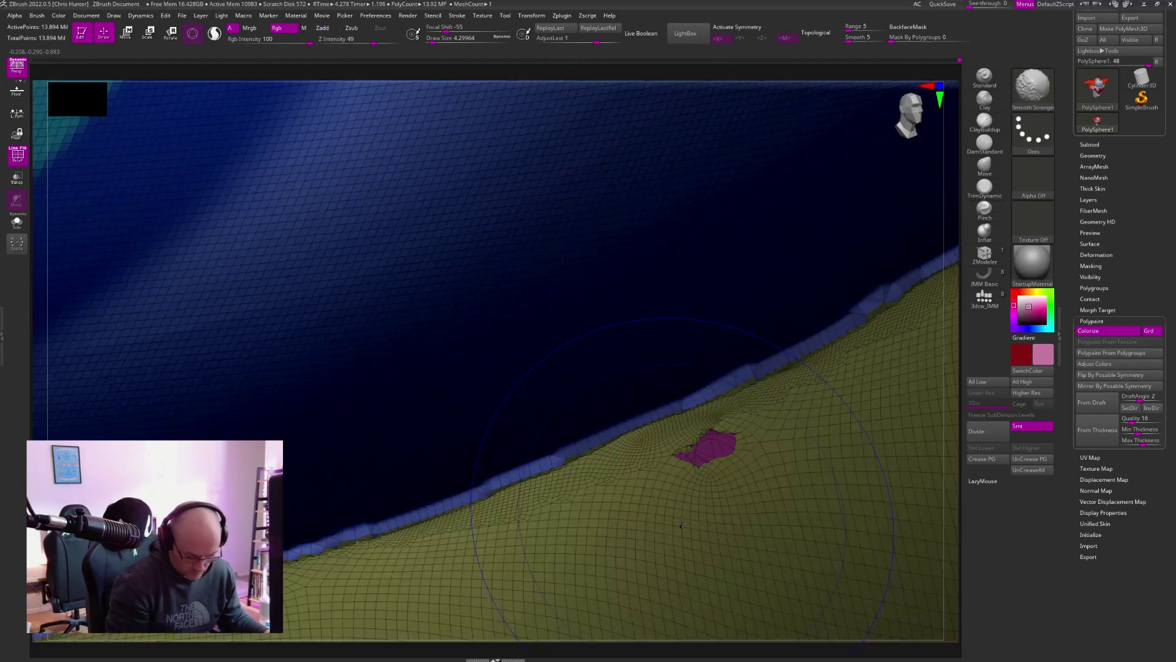
{"action": "mouse_move", "coordinate": [728, 452]}
{"action": "right_mouse_down"}
{"action": "mouse_move", "coordinate": [762, 499]}
{"action": "mouse_move", "coordinate": [790, 453]}
{"action": "right_mouse_up"}
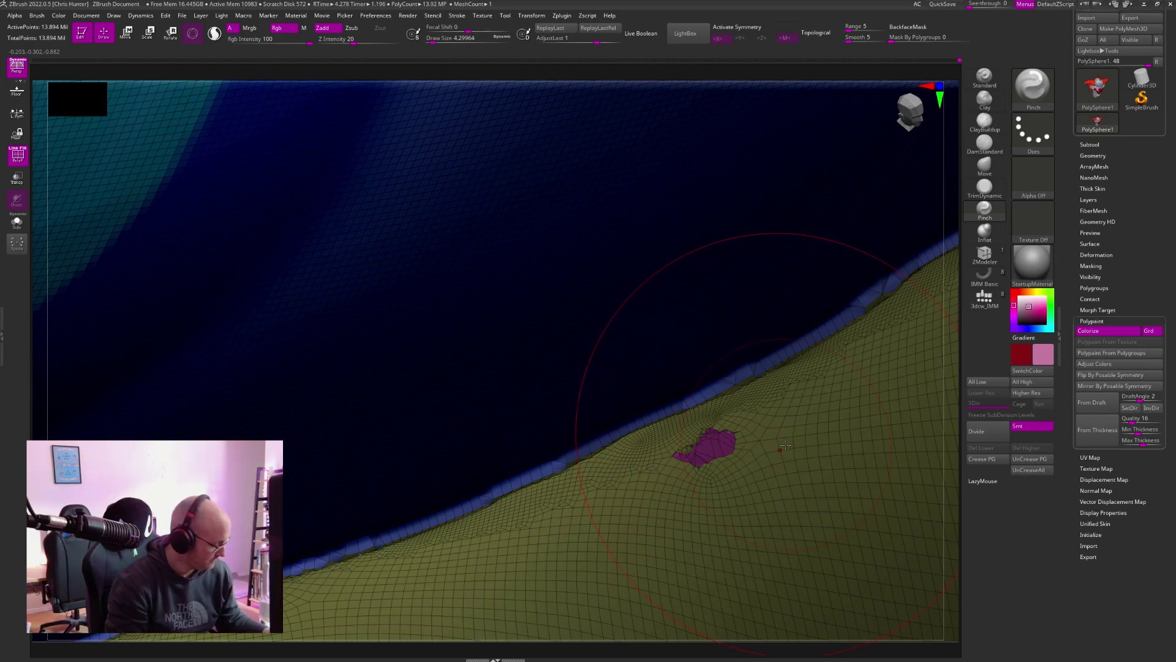
{"action": "key", "text": "b"}
{"action": "key", "text": "z"}
{"action": "key", "text": "m"}
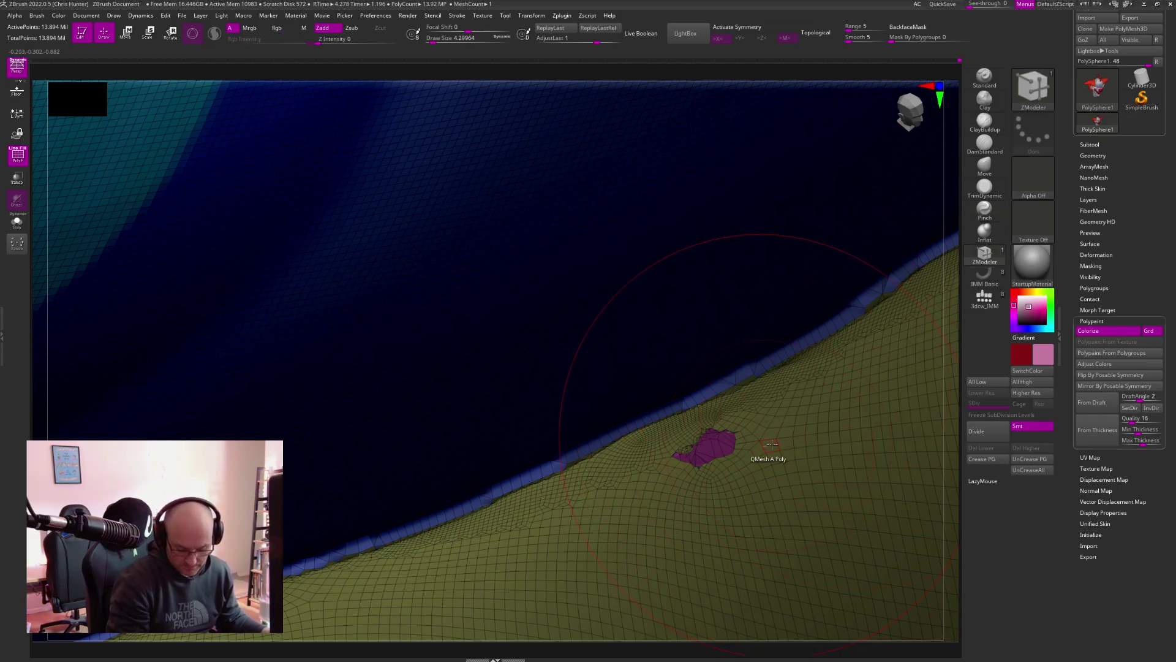
- Set ZModeler's polygon action to PolyGroup with the Polygroup Island target and merge the stray purple patch into the surrounding eyelid polygroup
{"action": "key", "text": "space"}
{"action": "left_click", "coordinate": [764, 354]}
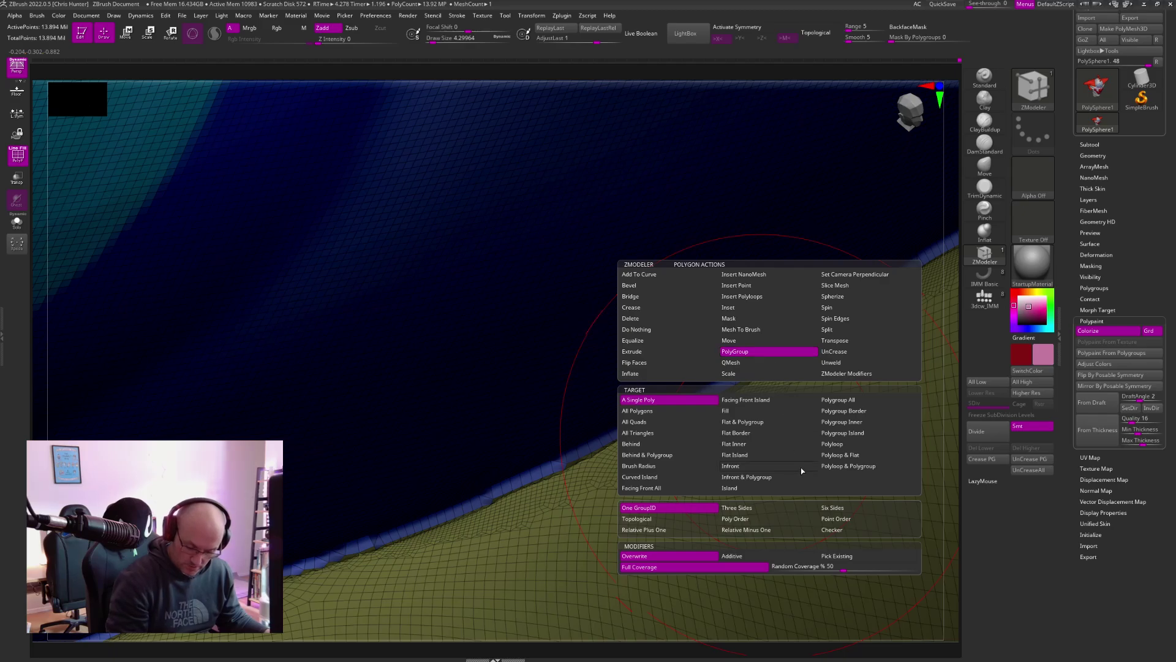
{"action": "left_click", "coordinate": [857, 433]}
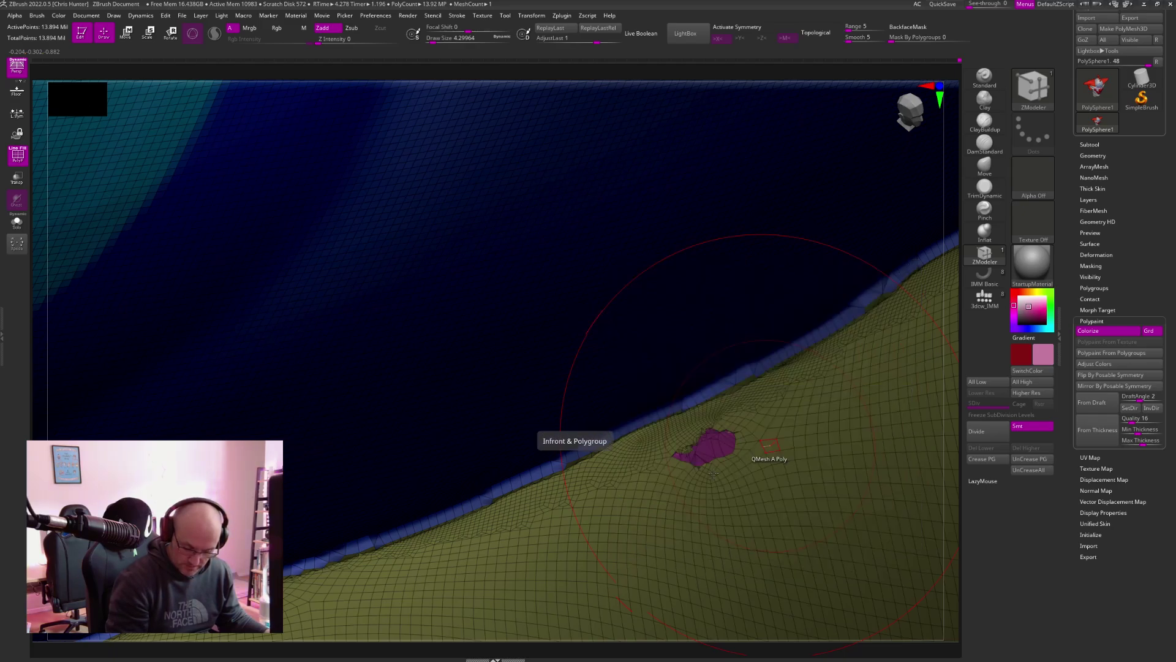
{"action": "left_click", "coordinate": [771, 434]}
{"action": "key", "text": "ctrl+z"}
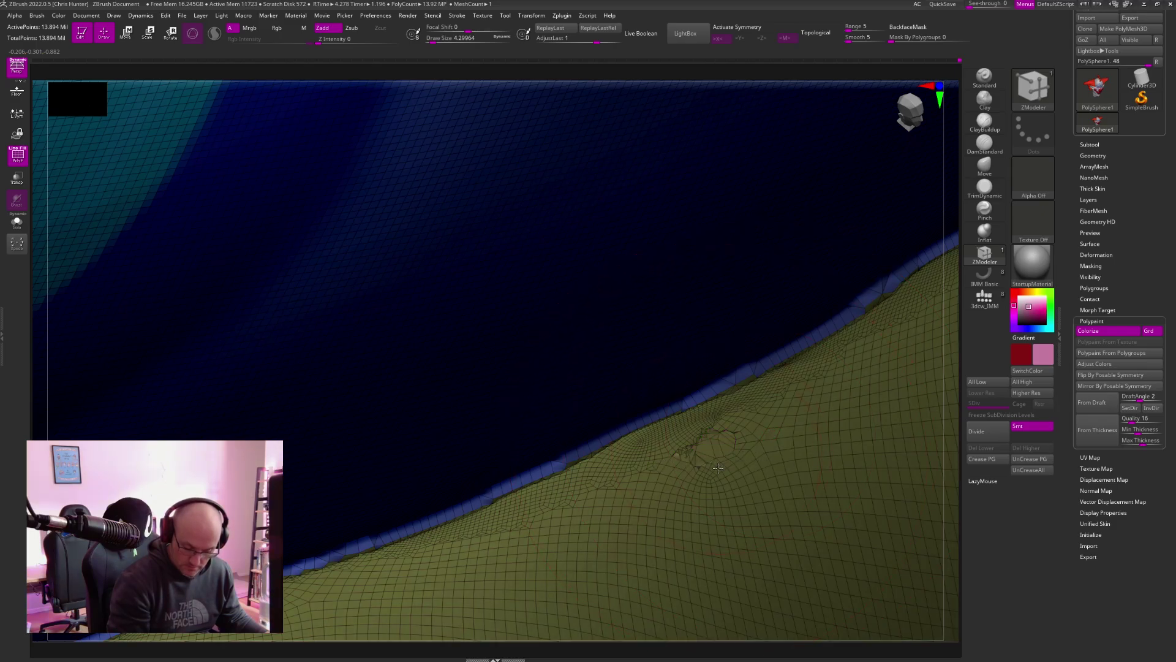
- Reduce the brush's draw size to about 3.11 for detail work on the lower eyelid
{"action": "key", "text": "shift"}
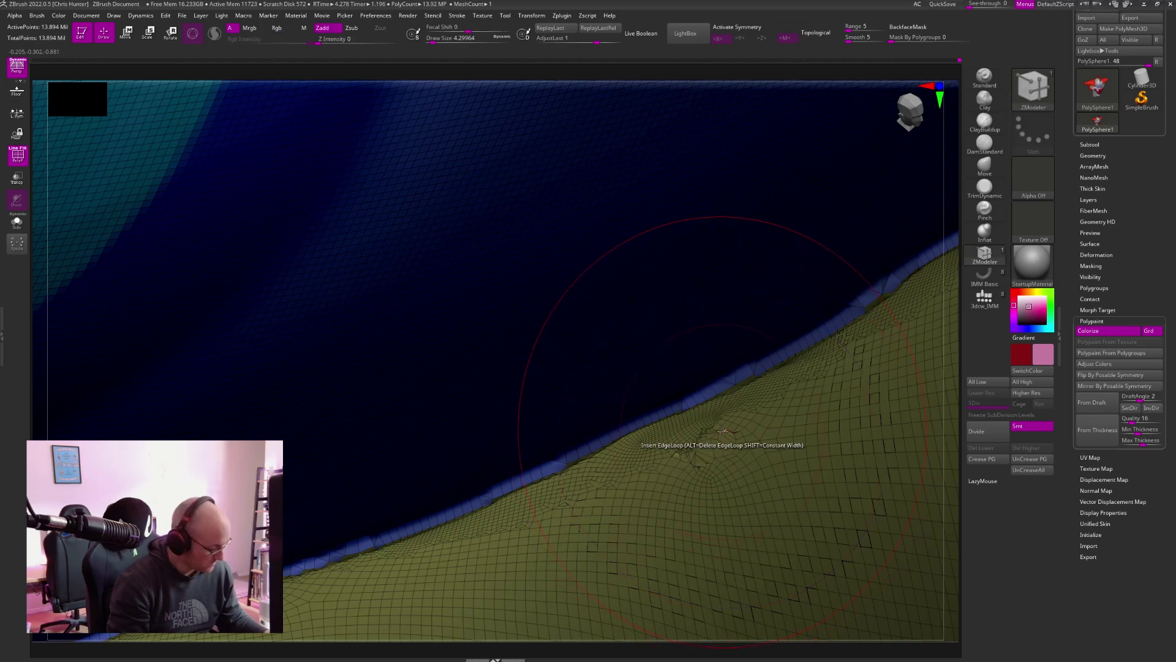
{"action": "key", "text": "s"}
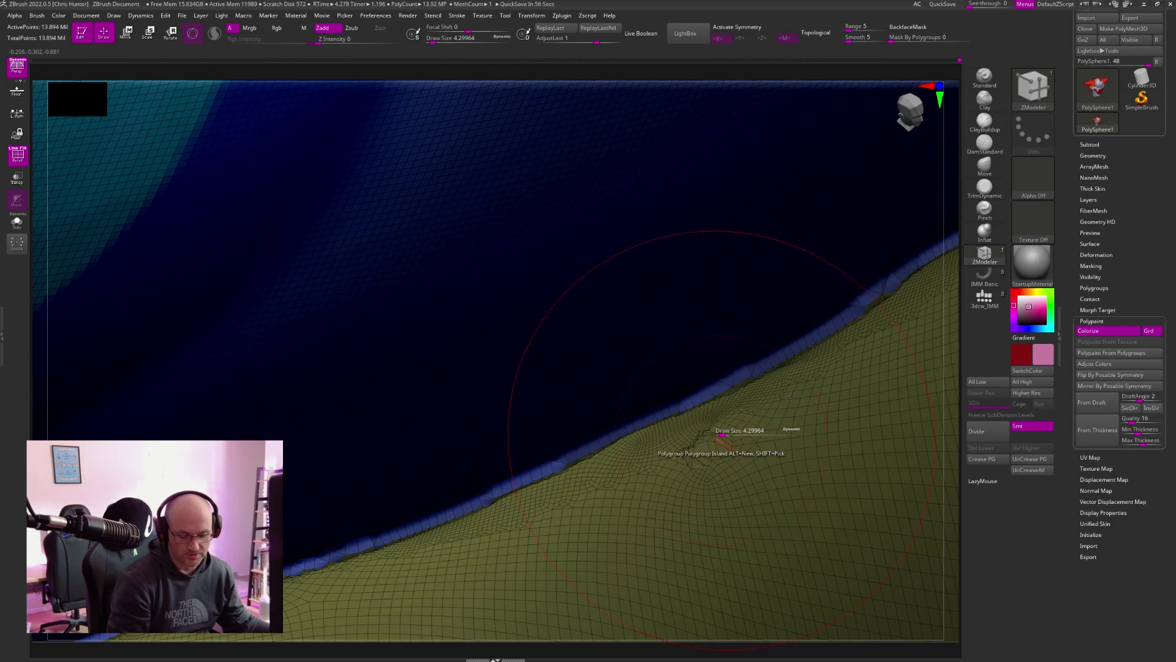
{"action": "right_click_drag", "start_coordinate": [722, 436], "coordinate": [757, 435]}
{"action": "key", "text": "s"}
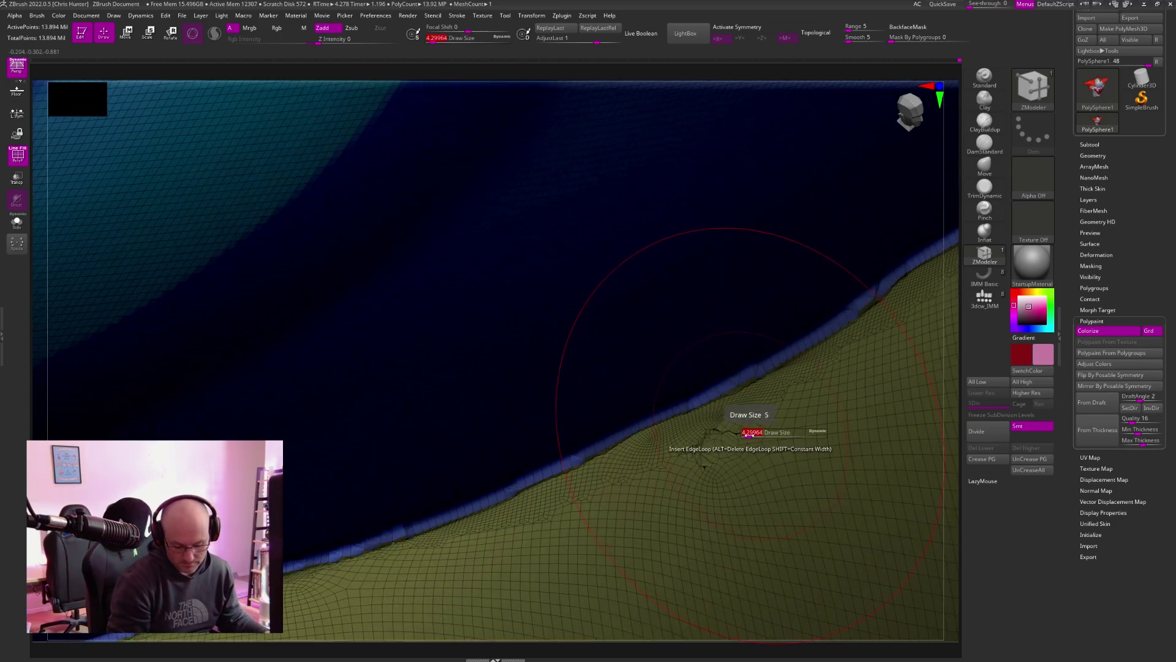
{"action": "left_click_drag", "start_coordinate": [750, 435], "coordinate": [747, 438]}
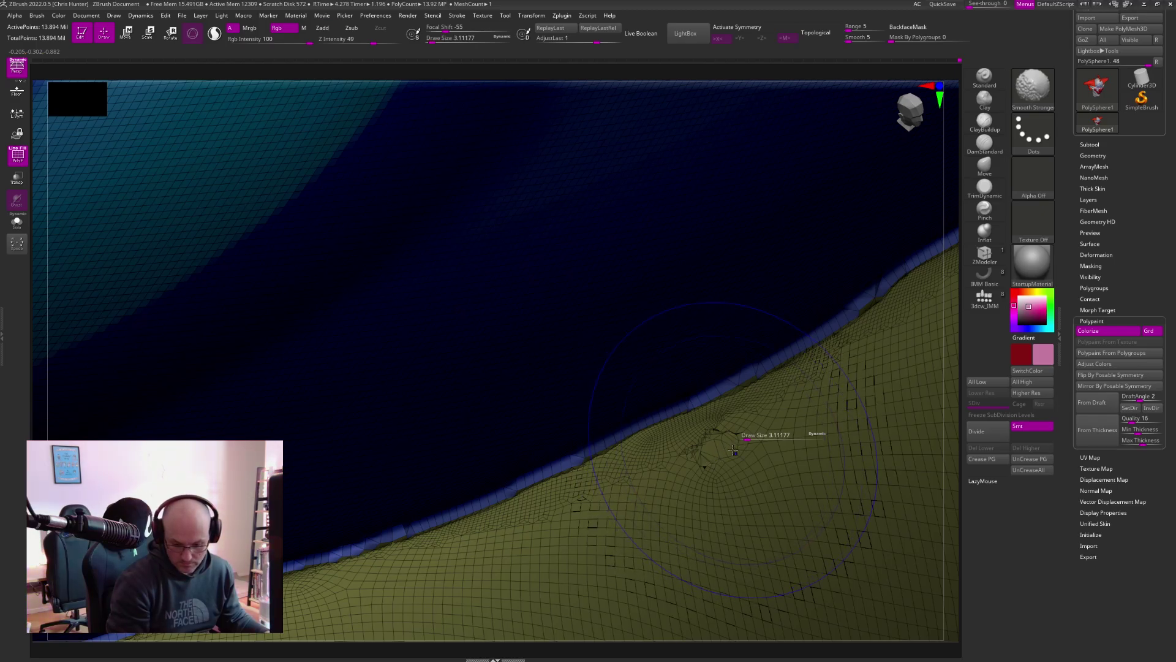
{"action": "right_click_drag", "start_coordinate": [739, 442], "coordinate": [752, 340], "text": "ctrl"}
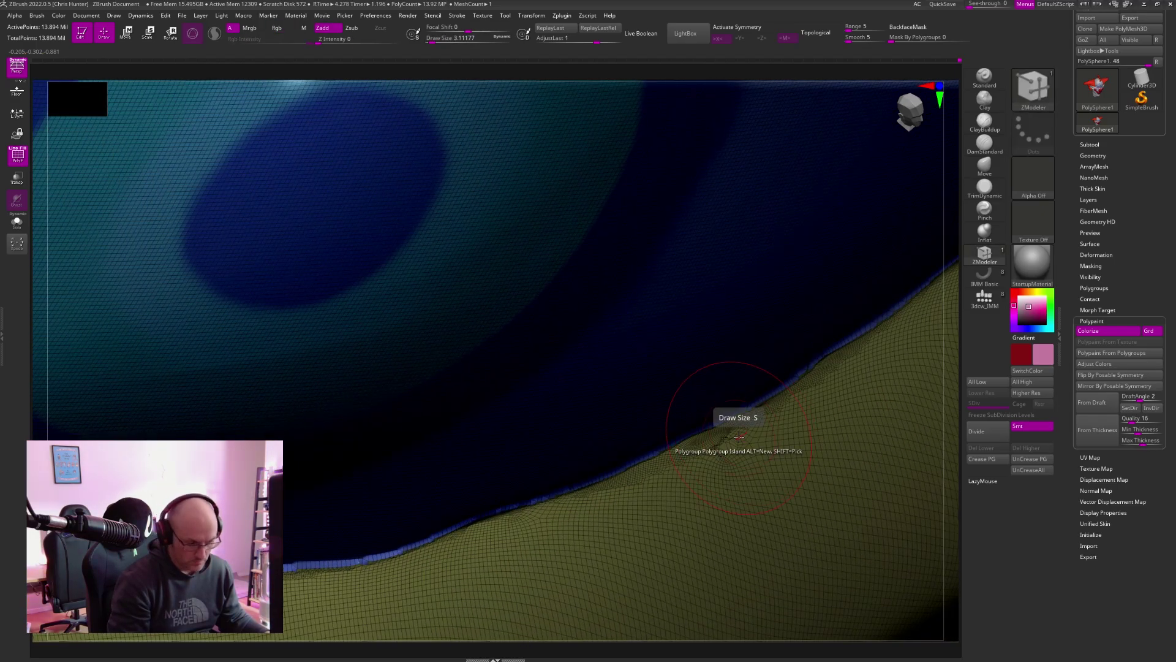
- Set the smoothing brush to Zadd with Z Intensity 100 and smooth the bump on the lower eyelid below the rim
{"action": "key", "text": "shift"}
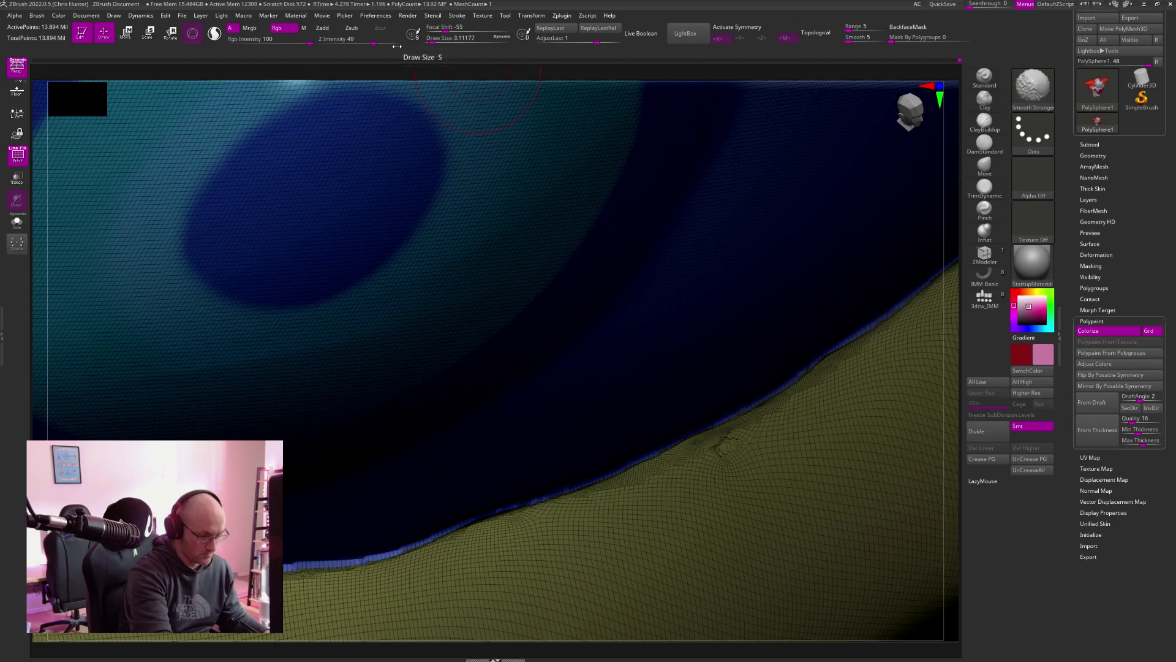
{"action": "left_click_drag", "start_coordinate": [374, 42], "coordinate": [373, 42]}
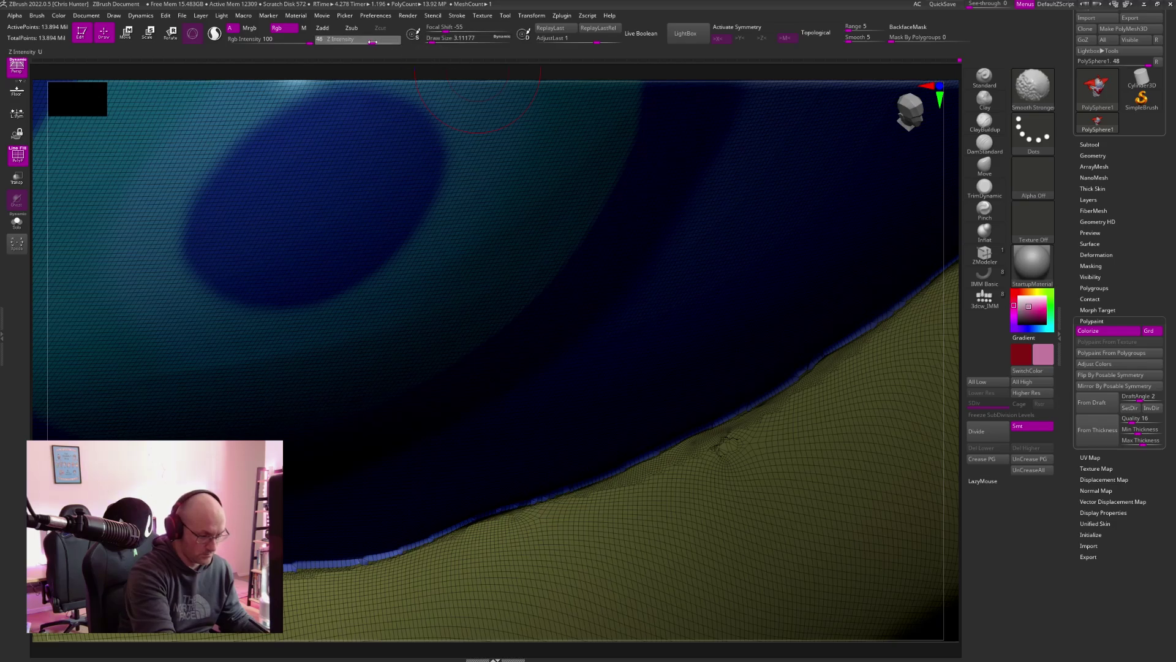
{"action": "left_click", "coordinate": [324, 28]}
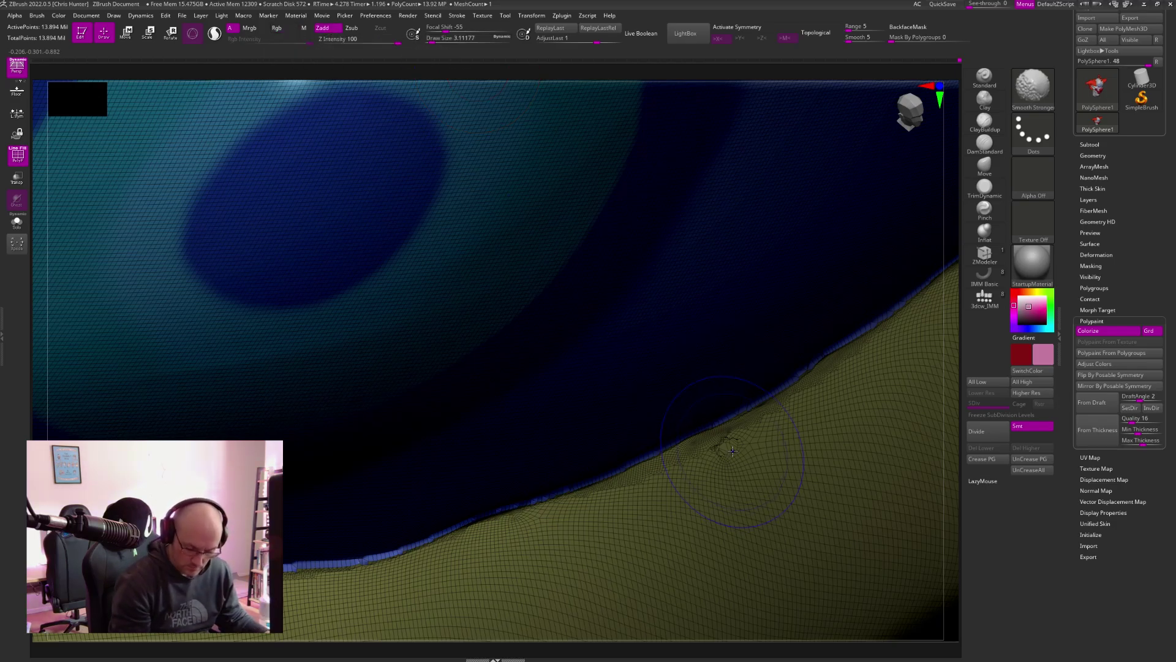
{"action": "left_click_drag", "start_coordinate": [716, 457], "coordinate": [718, 450], "text": "shift"}
- Choose the Inflat brush and set Mask By Polygroups to 100
{"action": "right_click_drag", "start_coordinate": [719, 444], "coordinate": [732, 413]}
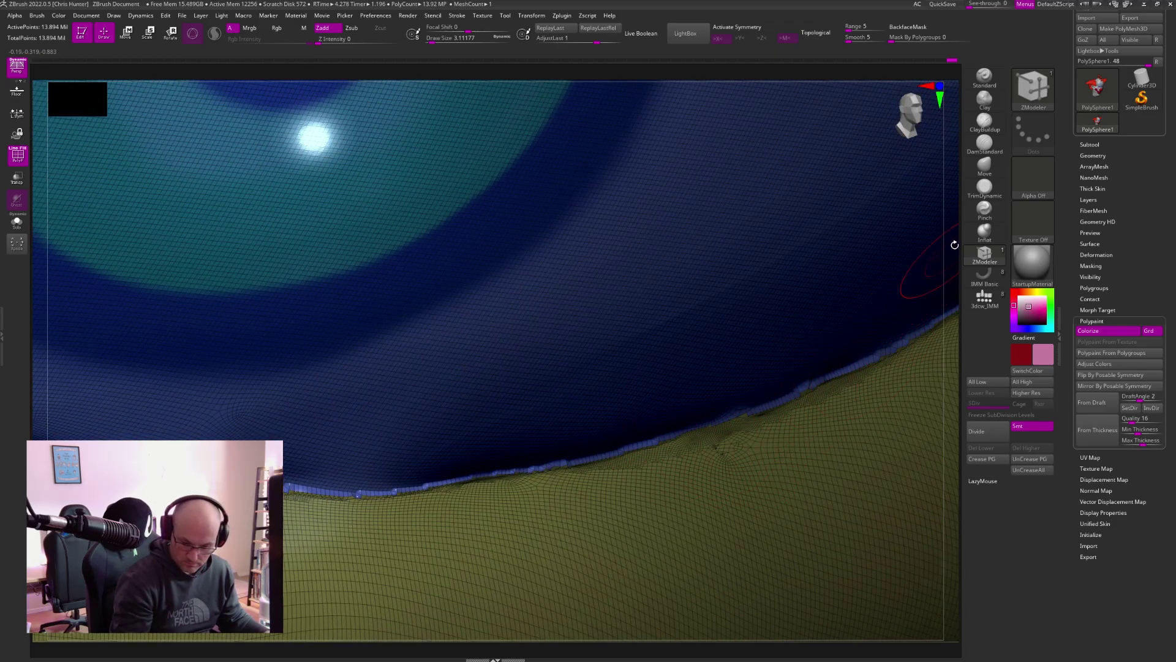
{"action": "mouse_move", "coordinate": [701, 420]}
{"action": "right_mouse_down"}
{"action": "mouse_move", "coordinate": [714, 320]}
{"action": "mouse_move", "coordinate": [590, 405]}
{"action": "mouse_move", "coordinate": [762, 296]}
{"action": "mouse_move", "coordinate": [735, 318]}
{"action": "mouse_move", "coordinate": [774, 328]}
{"action": "mouse_move", "coordinate": [857, 272]}
{"action": "mouse_move", "coordinate": [867, 245]}
{"action": "mouse_move", "coordinate": [761, 300]}
{"action": "right_mouse_up"}
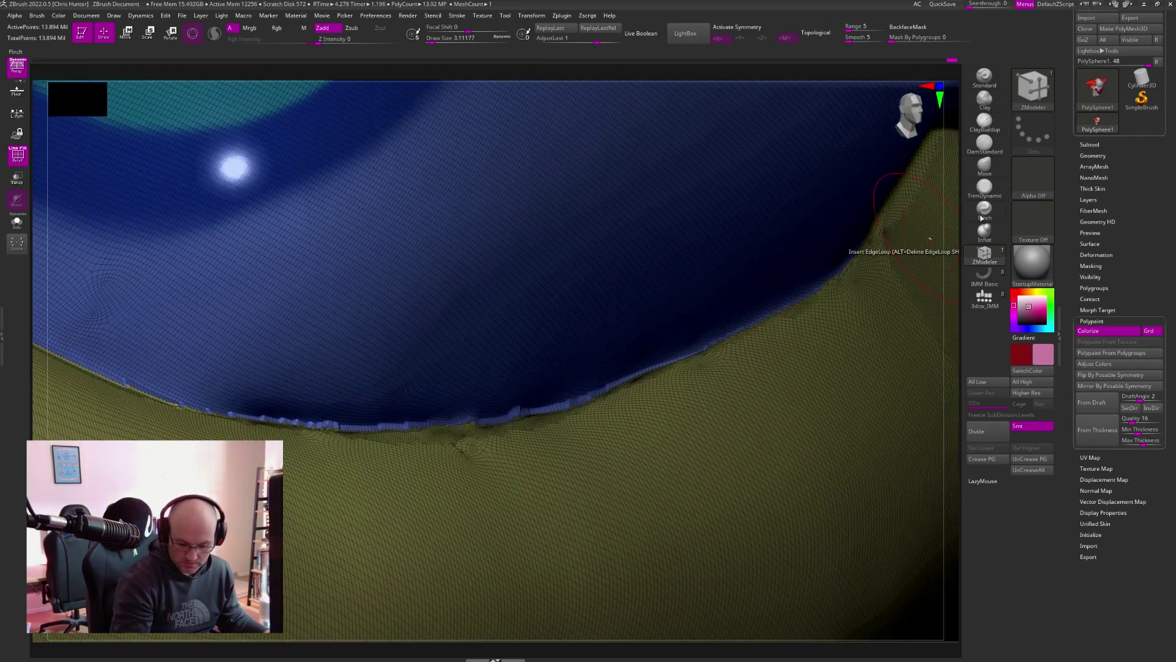
{"action": "left_click", "coordinate": [985, 211]}
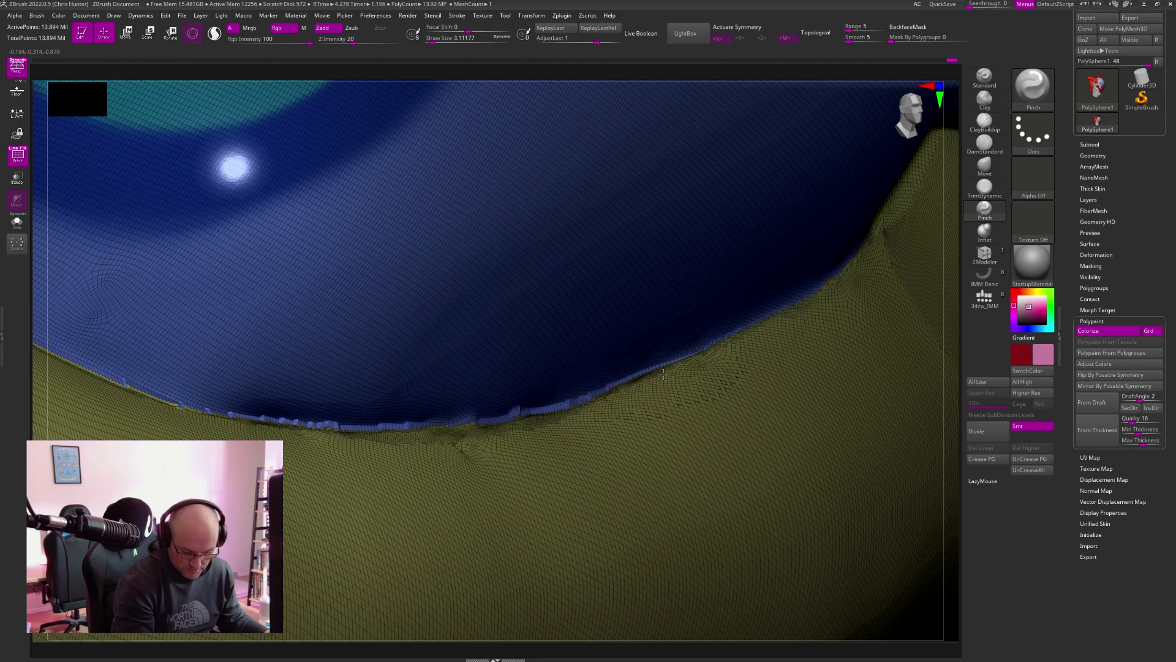
{"action": "mouse_move", "coordinate": [865, 246]}
{"action": "right_mouse_down"}
{"action": "mouse_move", "coordinate": [911, 235]}
{"action": "mouse_move", "coordinate": [927, 202]}
{"action": "right_mouse_up"}
{"action": "left_click", "coordinate": [986, 235]}
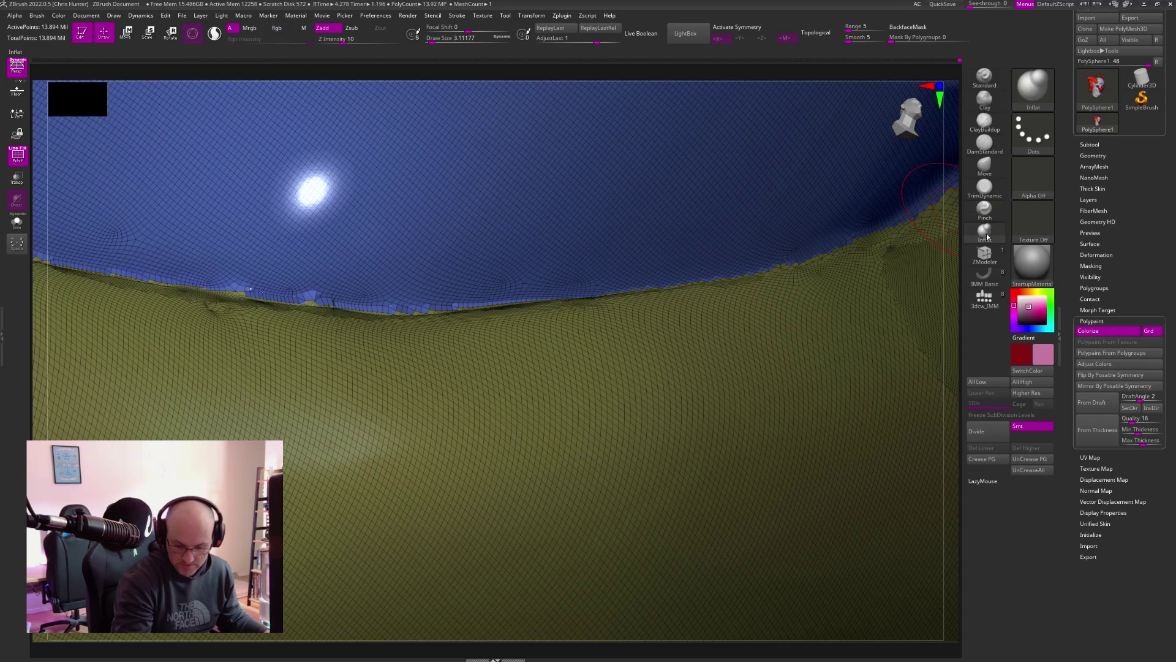
{"action": "left_click_drag", "start_coordinate": [898, 45], "coordinate": [977, 44]}
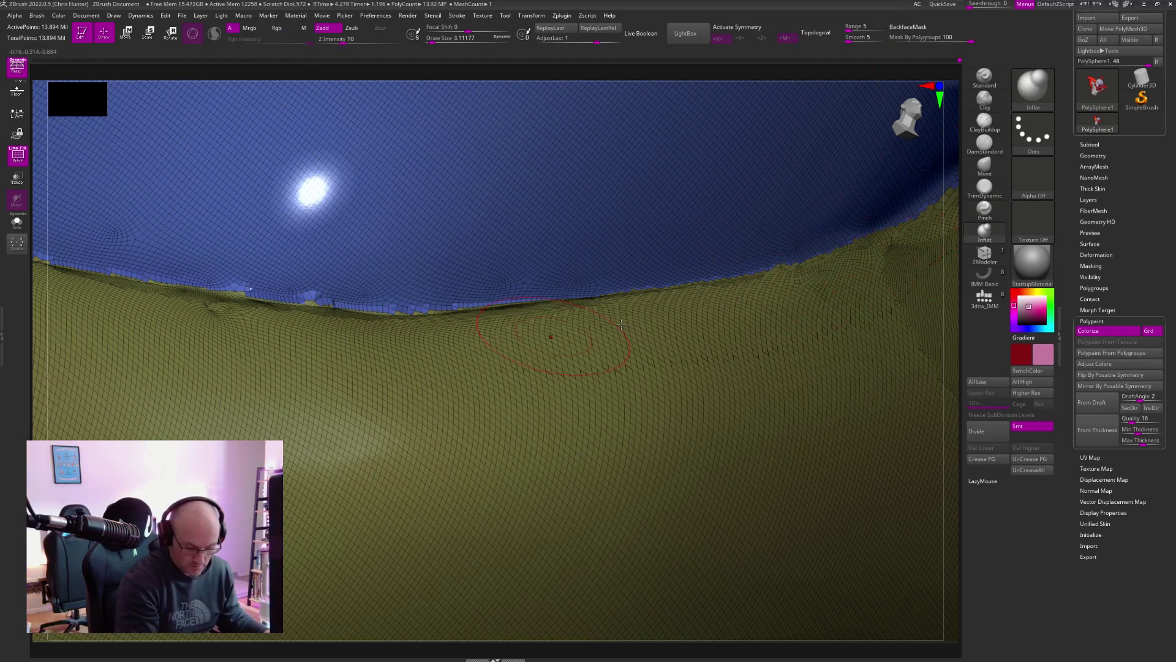
- Inflate the lower eyelid along the edge of the eyeball, working from the inner corner to the outer corner
{"action": "right_click_drag", "start_coordinate": [437, 334], "coordinate": [524, 328]}
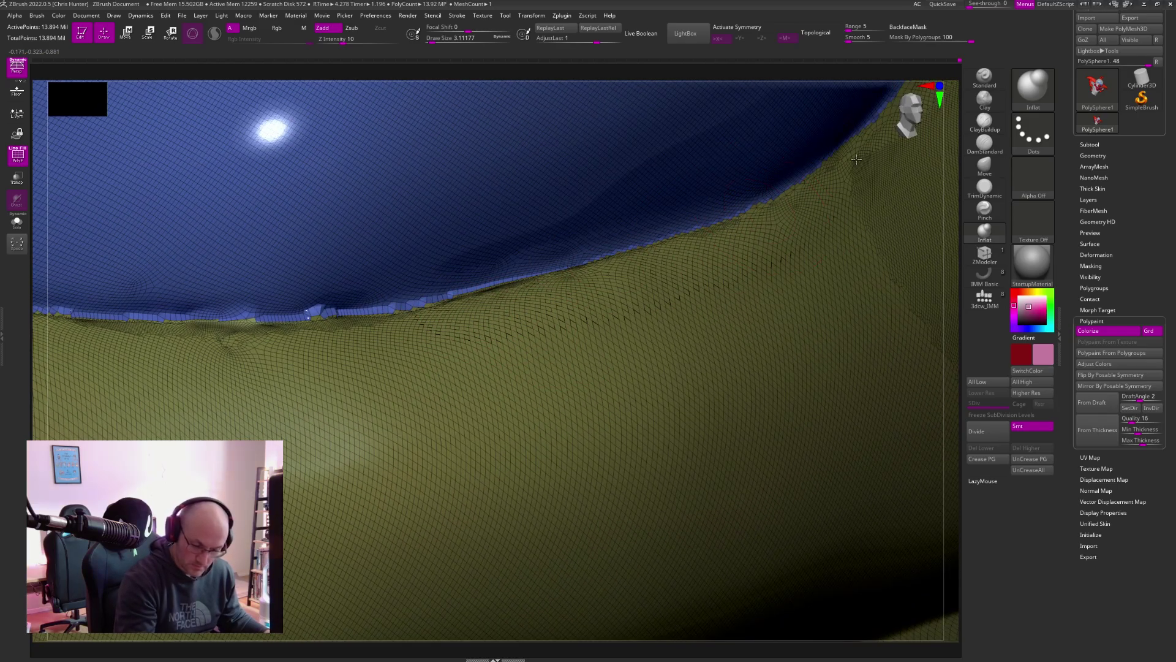
{"action": "right_click_drag", "start_coordinate": [826, 162], "coordinate": [584, 316]}
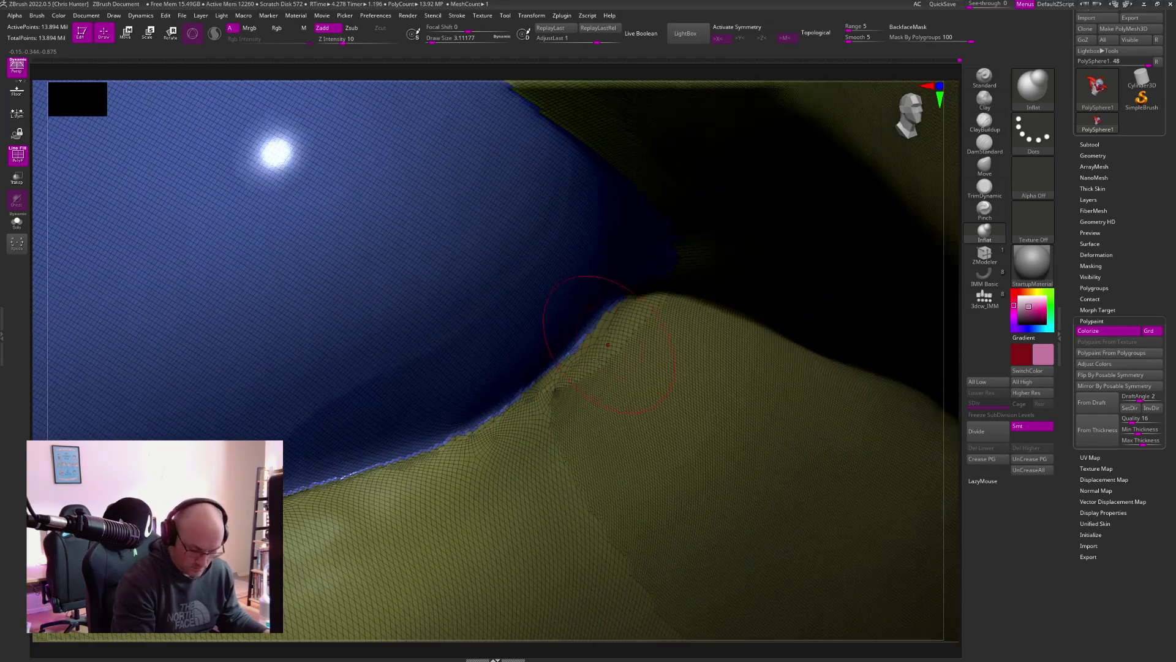
{"action": "mouse_move", "coordinate": [657, 250]}
{"action": "right_mouse_down"}
{"action": "mouse_move", "coordinate": [674, 232]}
{"action": "mouse_move", "coordinate": [687, 244]}
{"action": "mouse_move", "coordinate": [677, 272]}
{"action": "mouse_move", "coordinate": [613, 185]}
{"action": "mouse_move", "coordinate": [507, 322]}
{"action": "mouse_move", "coordinate": [481, 254]}
{"action": "mouse_move", "coordinate": [540, 284]}
{"action": "mouse_move", "coordinate": [531, 522]}
{"action": "mouse_move", "coordinate": [637, 392]}
{"action": "mouse_move", "coordinate": [620, 389]}
{"action": "mouse_move", "coordinate": [638, 364]}
{"action": "mouse_move", "coordinate": [735, 320]}
{"action": "right_mouse_up"}
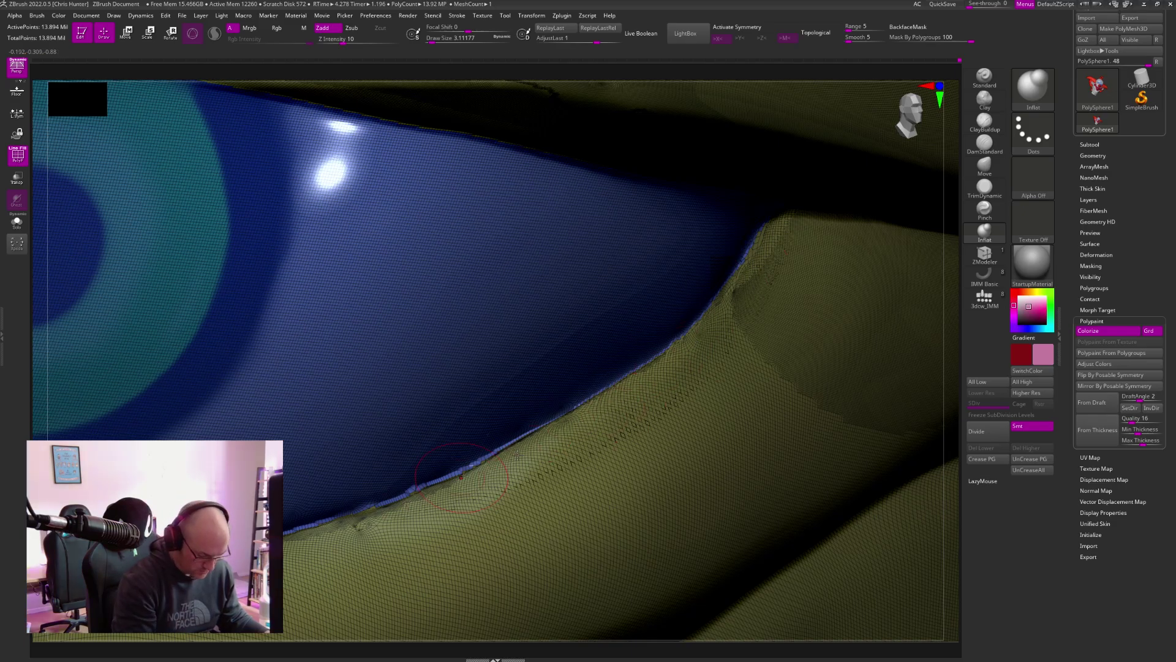
{"action": "right_click_drag", "start_coordinate": [453, 499], "coordinate": [817, 422]}
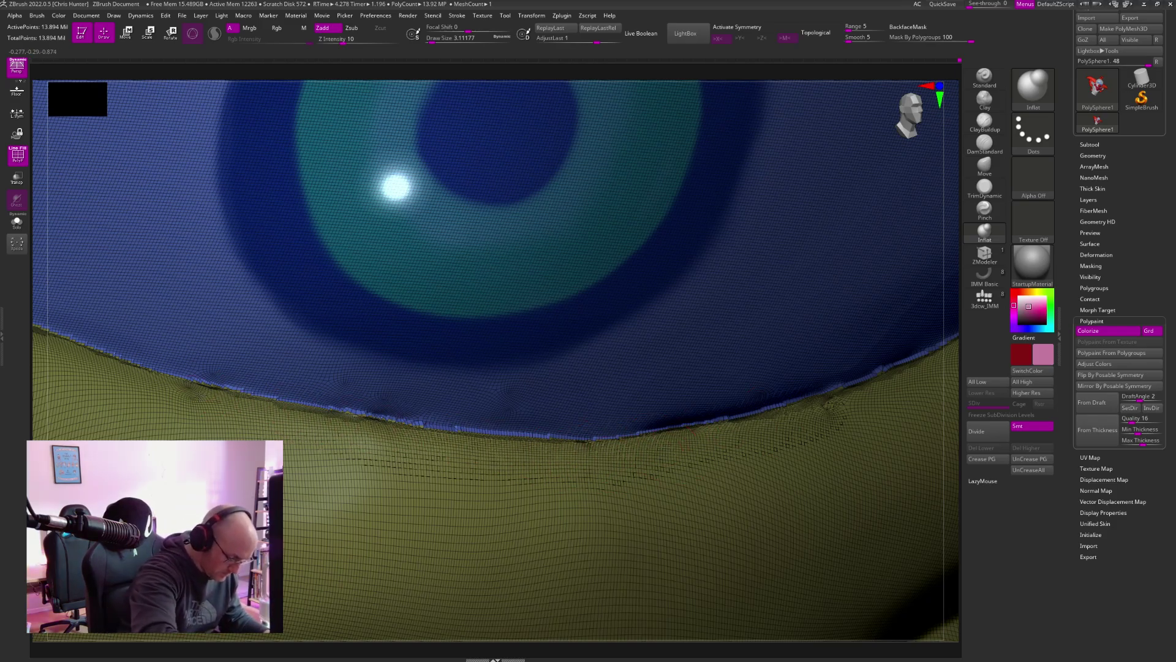
{"action": "right_click_drag", "start_coordinate": [136, 375], "coordinate": [364, 421]}
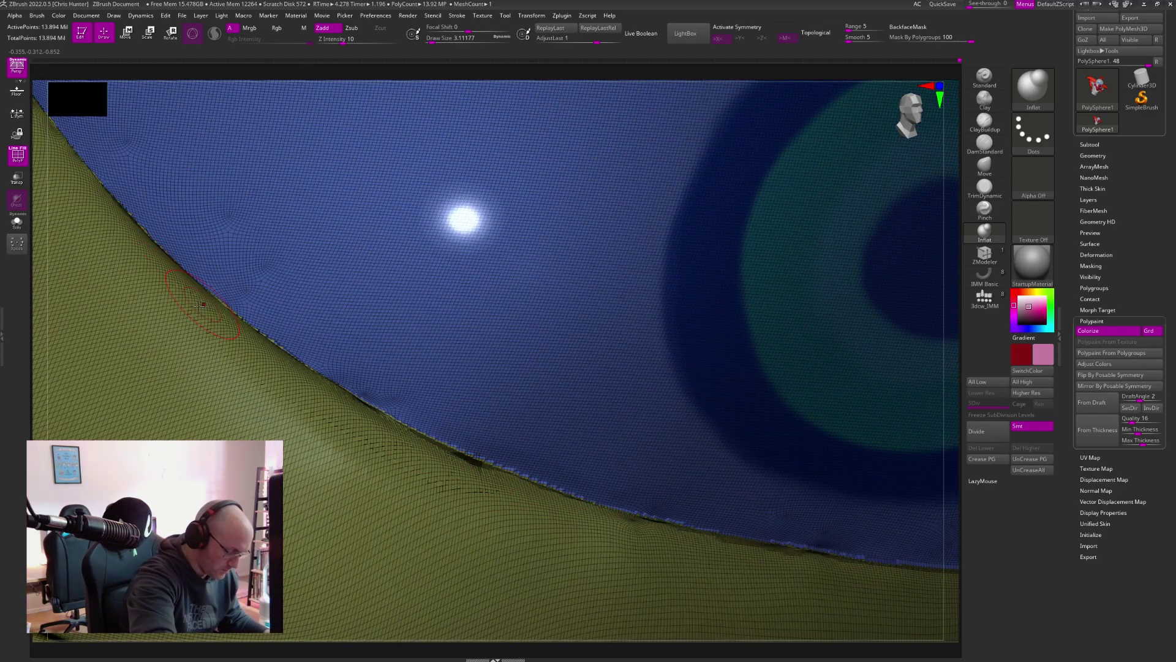
{"action": "right_click_drag", "start_coordinate": [156, 259], "coordinate": [246, 330]}
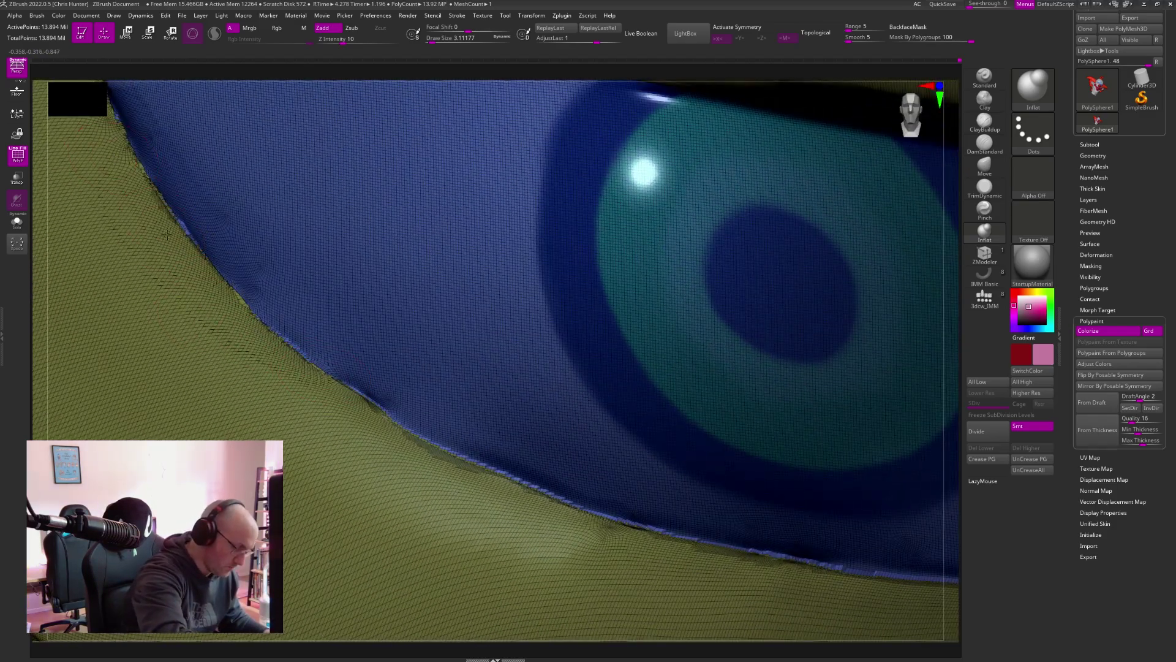
{"action": "right_click_drag", "start_coordinate": [120, 172], "coordinate": [230, 365]}
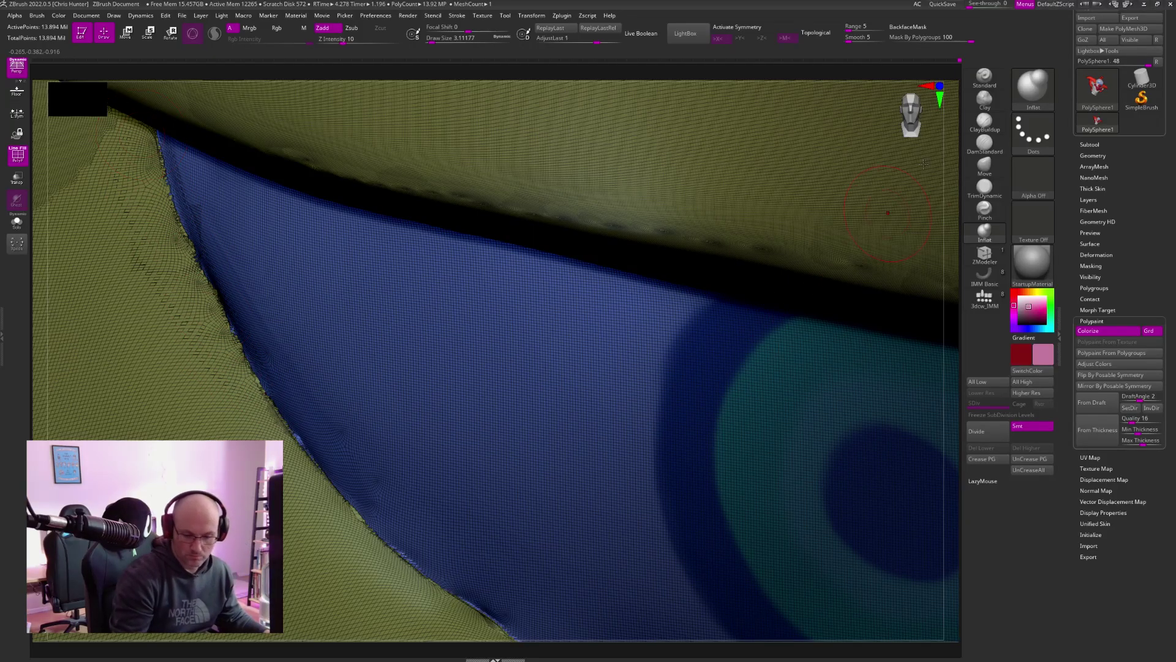
- Switch to the Pinch brush and pinch and smooth the jagged lower eyelid rim near the outer eye corner
{"action": "left_click", "coordinate": [985, 208]}
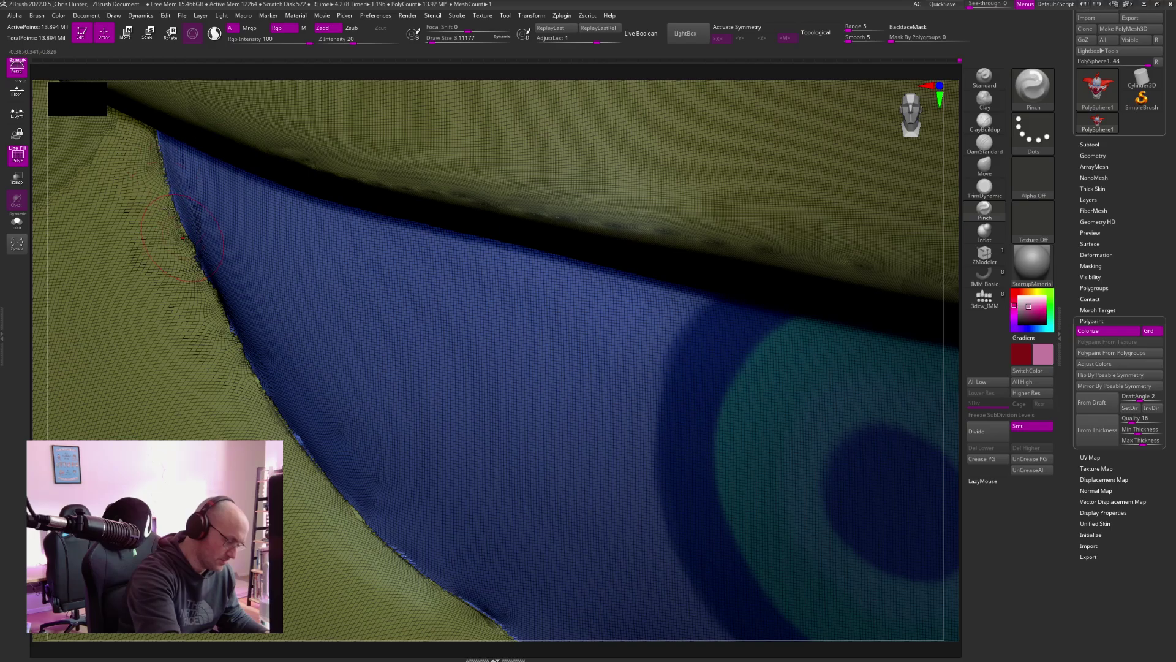
{"action": "key", "text": "shift"}
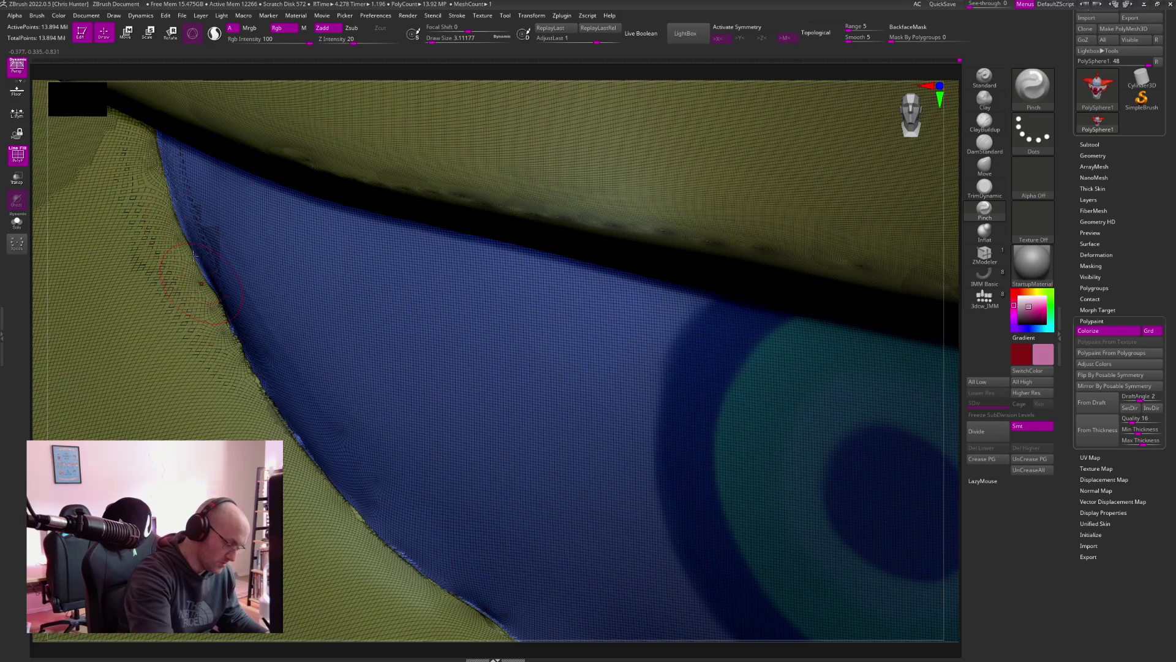
{"action": "key", "text": "shift"}
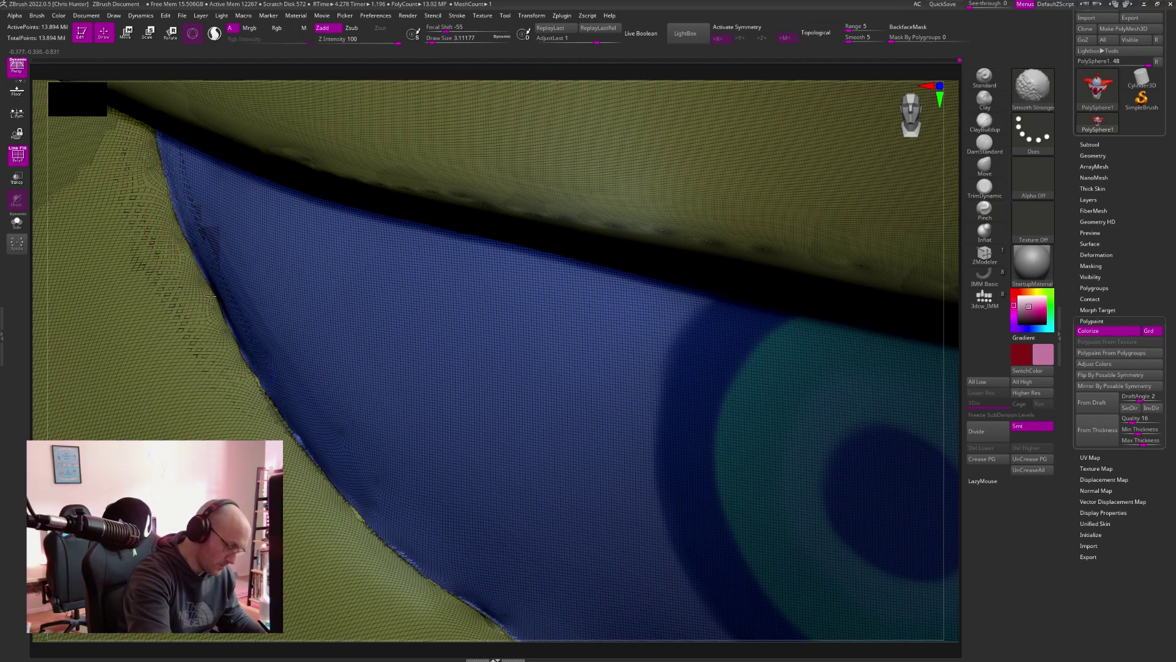
{"action": "mouse_move", "coordinate": [216, 317]}
{"action": "left_mouse_down"}
{"action": "mouse_move", "coordinate": [297, 437]}
{"action": "mouse_move", "coordinate": [242, 358]}
{"action": "mouse_move", "coordinate": [282, 424]}
{"action": "left_mouse_up"}
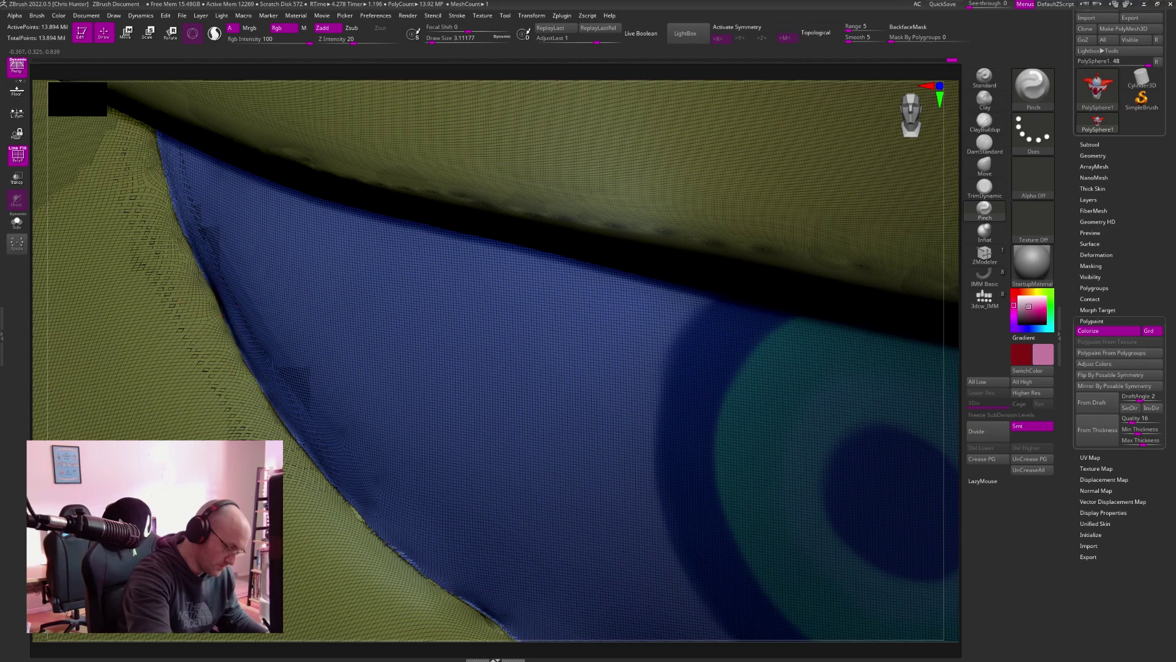
{"action": "mouse_move", "coordinate": [230, 330]}
{"action": "left_mouse_down"}
{"action": "mouse_move", "coordinate": [184, 248]}
{"action": "mouse_move", "coordinate": [207, 287]}
{"action": "mouse_move", "coordinate": [156, 149]}
{"action": "left_mouse_up"}
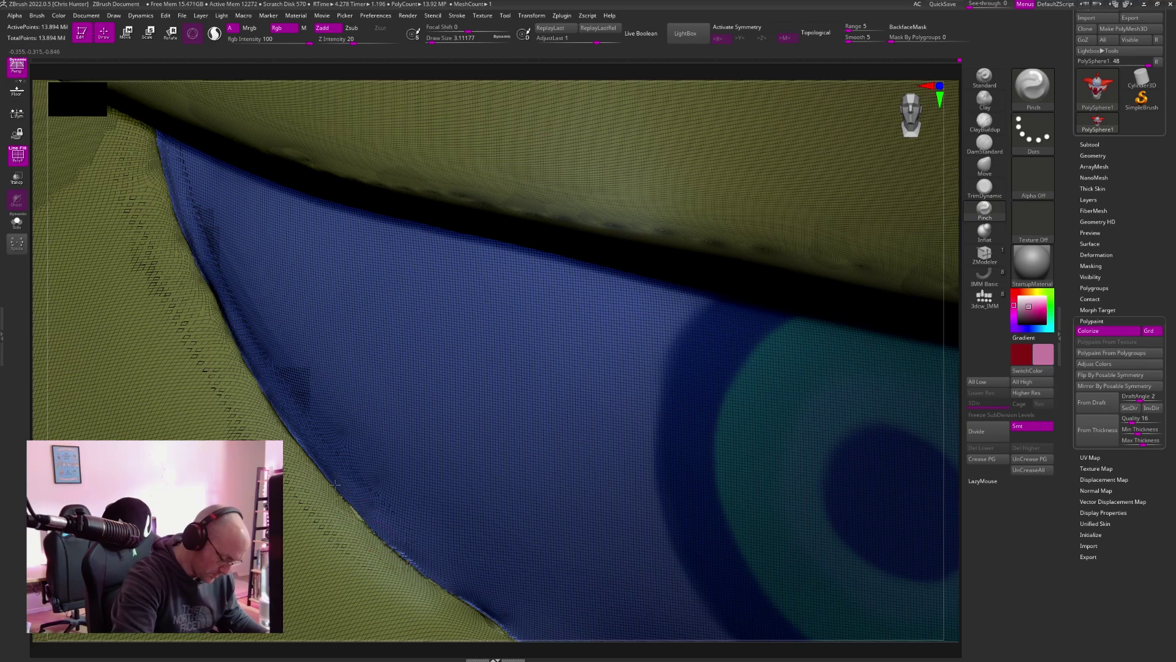
- Pinch and smooth the lower eyelid rim along the stretch between the outer corner and the iris
{"action": "right_click_drag", "start_coordinate": [375, 530], "coordinate": [246, 390], "text": "alt"}
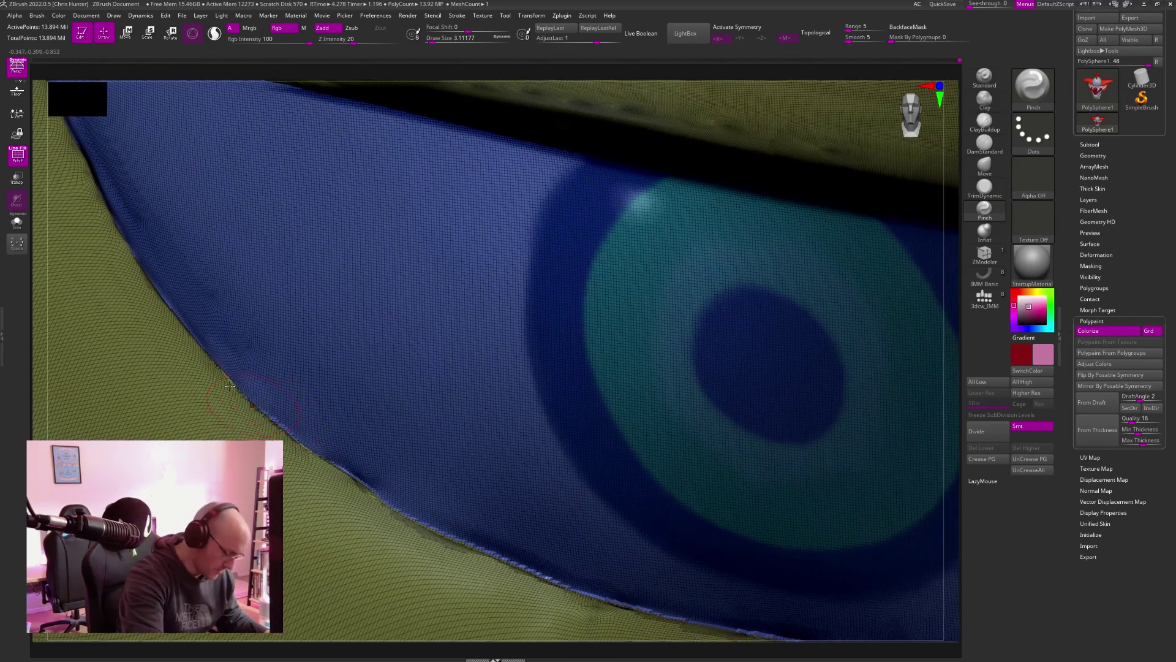
{"action": "mouse_move", "coordinate": [211, 363]}
{"action": "left_mouse_down"}
{"action": "mouse_move", "coordinate": [263, 422]}
{"action": "mouse_move", "coordinate": [360, 479]}
{"action": "left_mouse_up"}
{"action": "mouse_move", "coordinate": [423, 528]}
{"action": "left_mouse_down"}
{"action": "mouse_move", "coordinate": [321, 461]}
{"action": "mouse_move", "coordinate": [368, 490]}
{"action": "mouse_move", "coordinate": [202, 348]}
{"action": "left_mouse_up"}
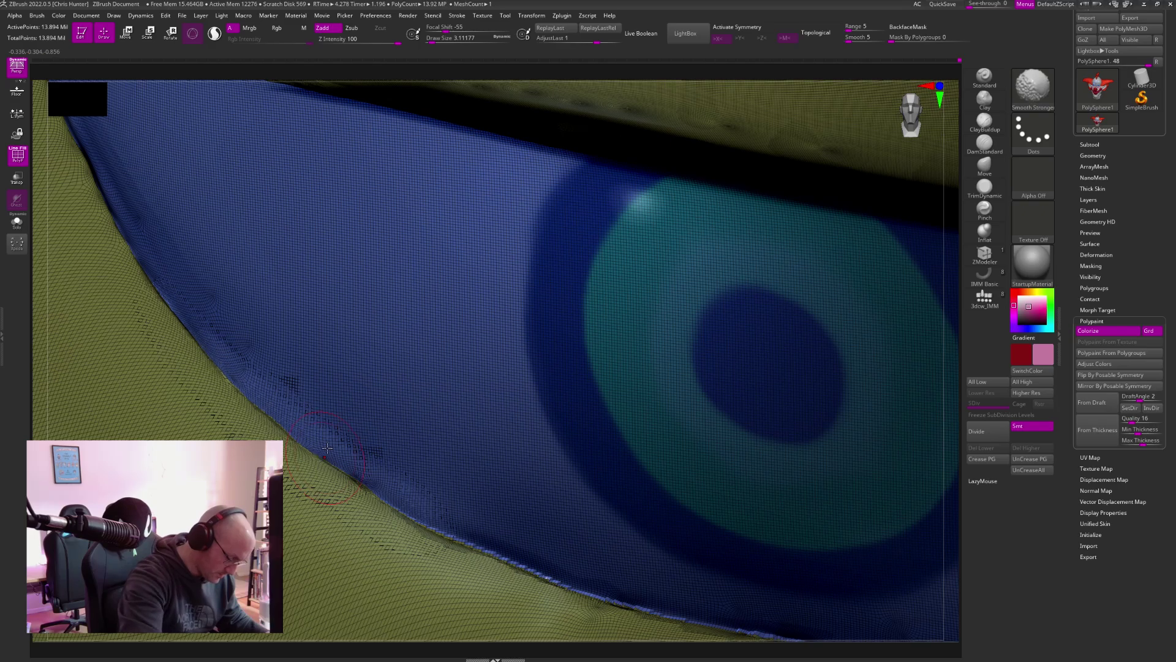
{"action": "right_click_drag", "start_coordinate": [326, 436], "coordinate": [248, 365], "text": "alt"}
{"action": "left_click_drag", "start_coordinate": [247, 347], "coordinate": [273, 365], "text": "shift"}
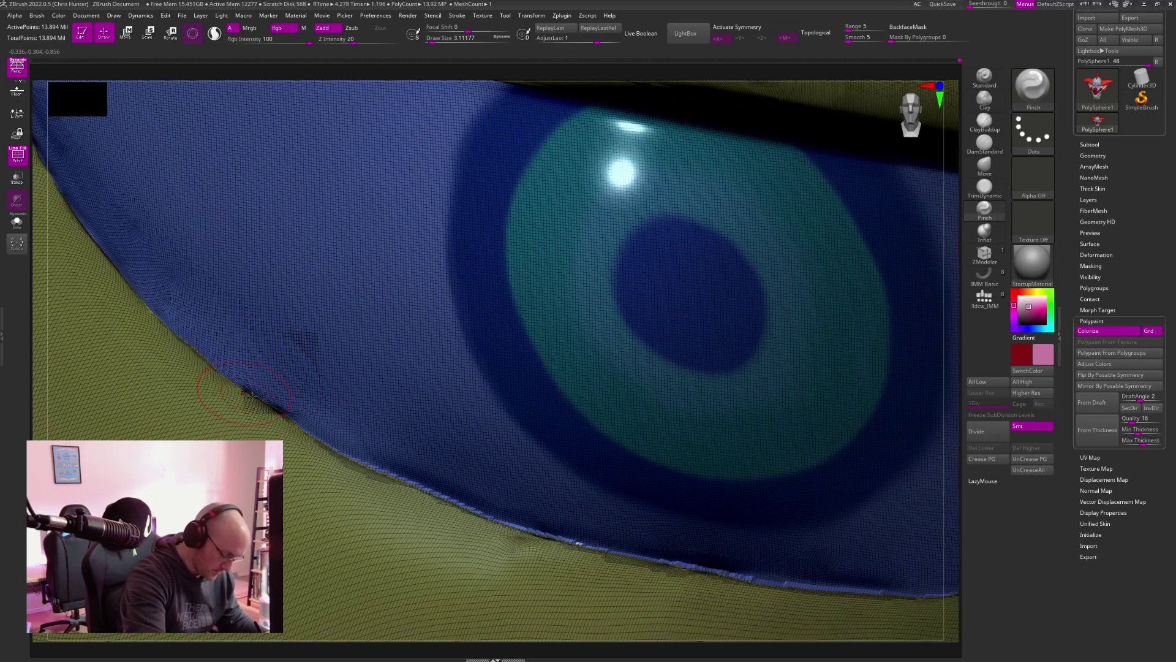
{"action": "mouse_move", "coordinate": [252, 395]}
{"action": "left_mouse_down"}
{"action": "mouse_move", "coordinate": [358, 464]}
{"action": "mouse_move", "coordinate": [306, 433]}
{"action": "left_mouse_up"}
{"action": "left_click_drag", "start_coordinate": [412, 479], "coordinate": [358, 446], "text": "shift"}
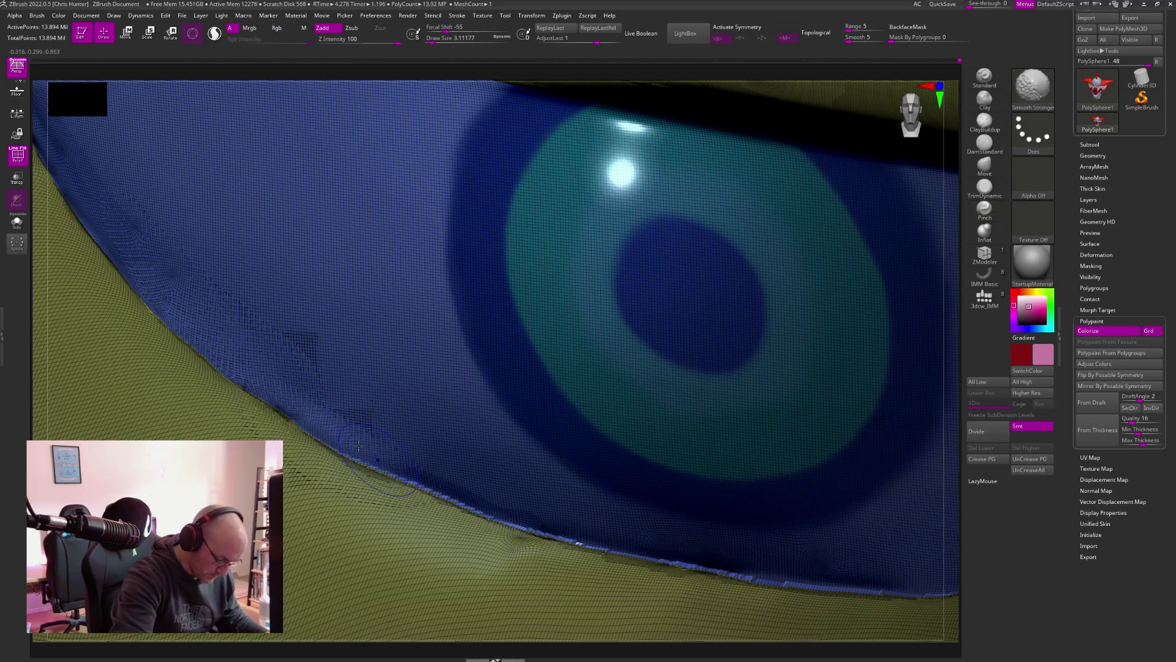
- Pinch the rough lower eyelid rim beneath the outer side of the iris
{"action": "right_click_drag", "start_coordinate": [364, 419], "coordinate": [253, 340], "text": "alt"}
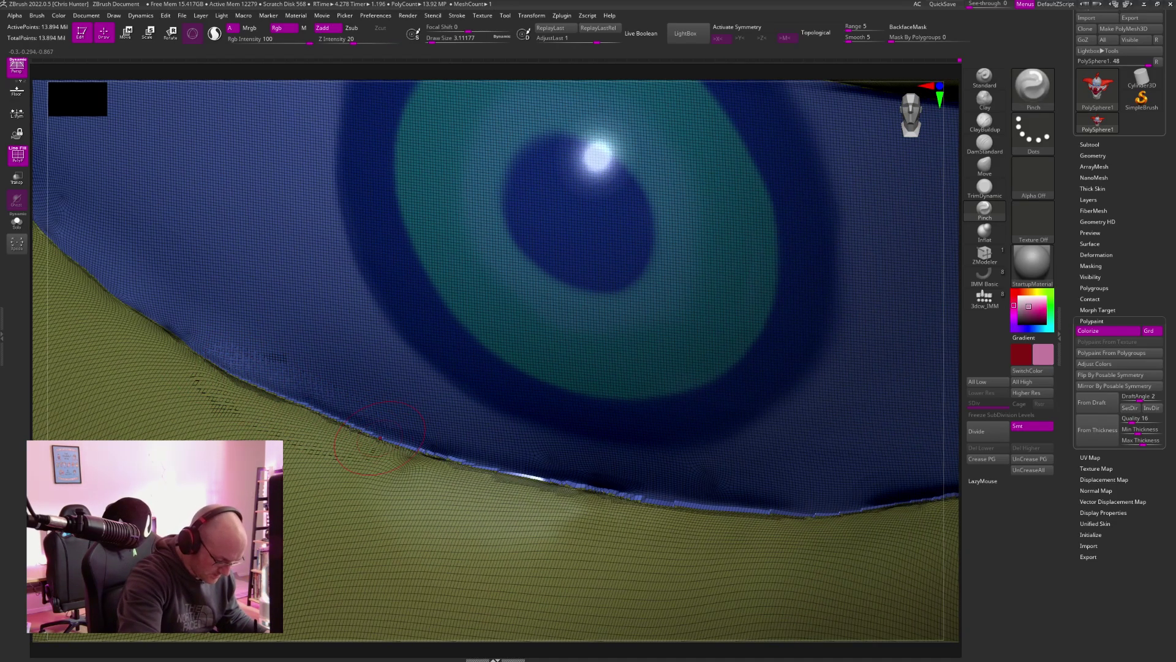
{"action": "mouse_move", "coordinate": [343, 424]}
{"action": "left_mouse_down"}
{"action": "mouse_move", "coordinate": [232, 371]}
{"action": "mouse_move", "coordinate": [322, 401]}
{"action": "left_mouse_up"}
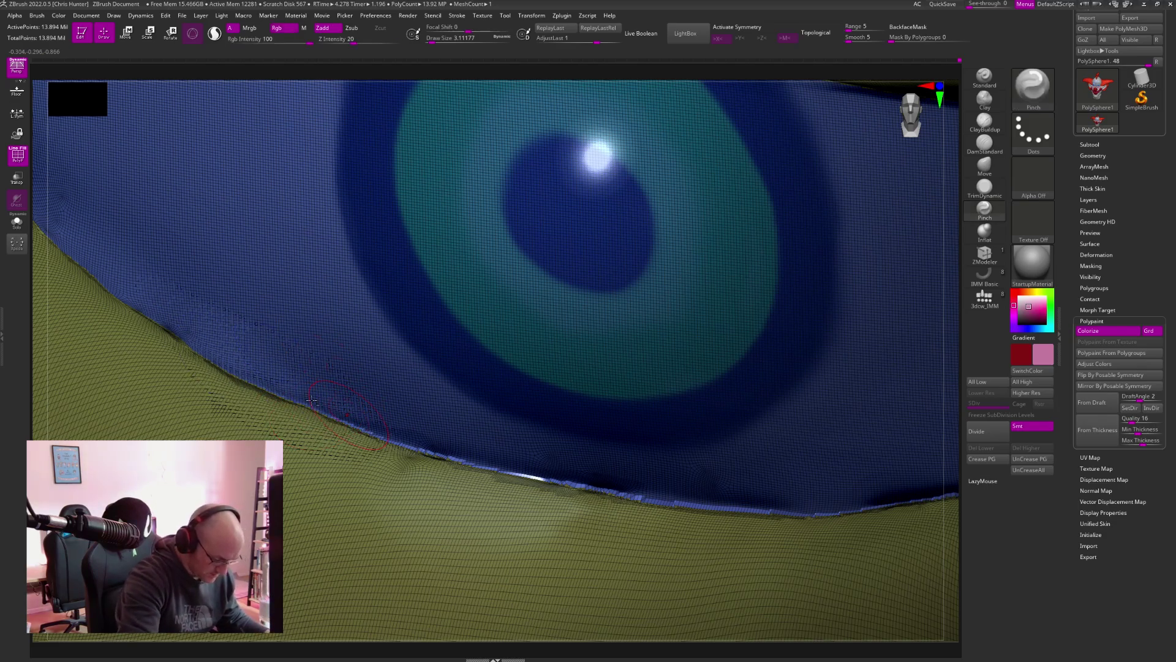
{"action": "right_click_drag", "start_coordinate": [350, 407], "coordinate": [257, 359], "text": "alt"}
{"action": "mouse_move", "coordinate": [266, 380]}
{"action": "left_mouse_down"}
{"action": "mouse_move", "coordinate": [398, 424]}
{"action": "mouse_move", "coordinate": [283, 387]}
{"action": "left_mouse_up"}
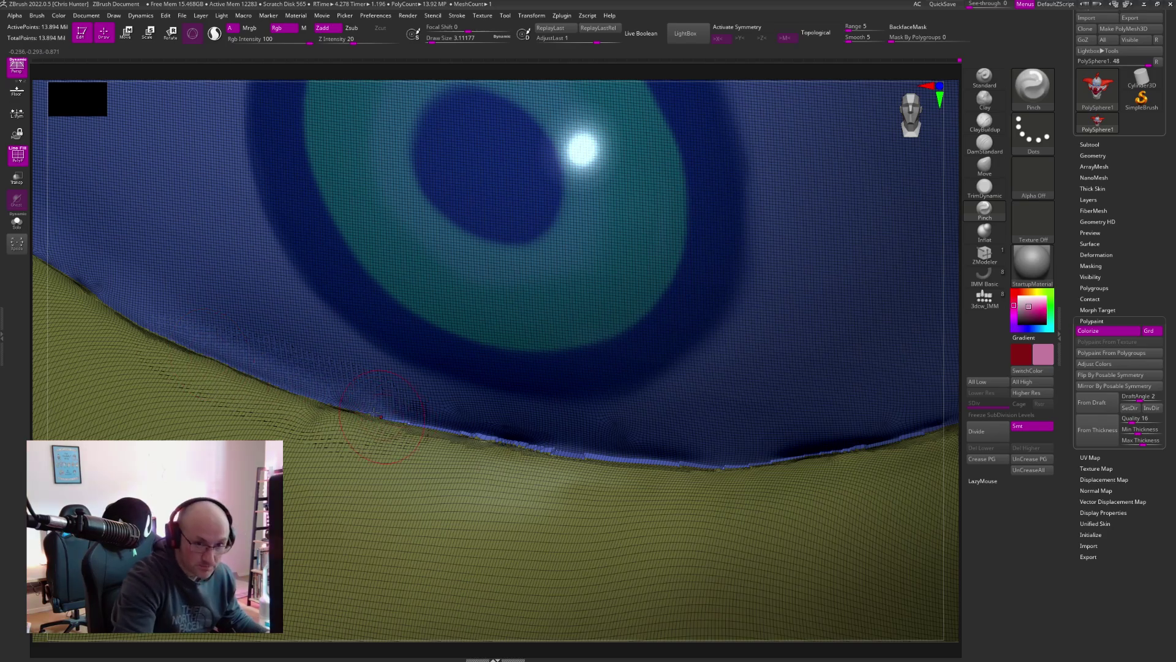
- Pinch and smooth the jagged lower eyelid rim directly beneath the iris, continuing toward its inner side
{"action": "right_click_drag", "start_coordinate": [360, 409], "coordinate": [427, 402]}
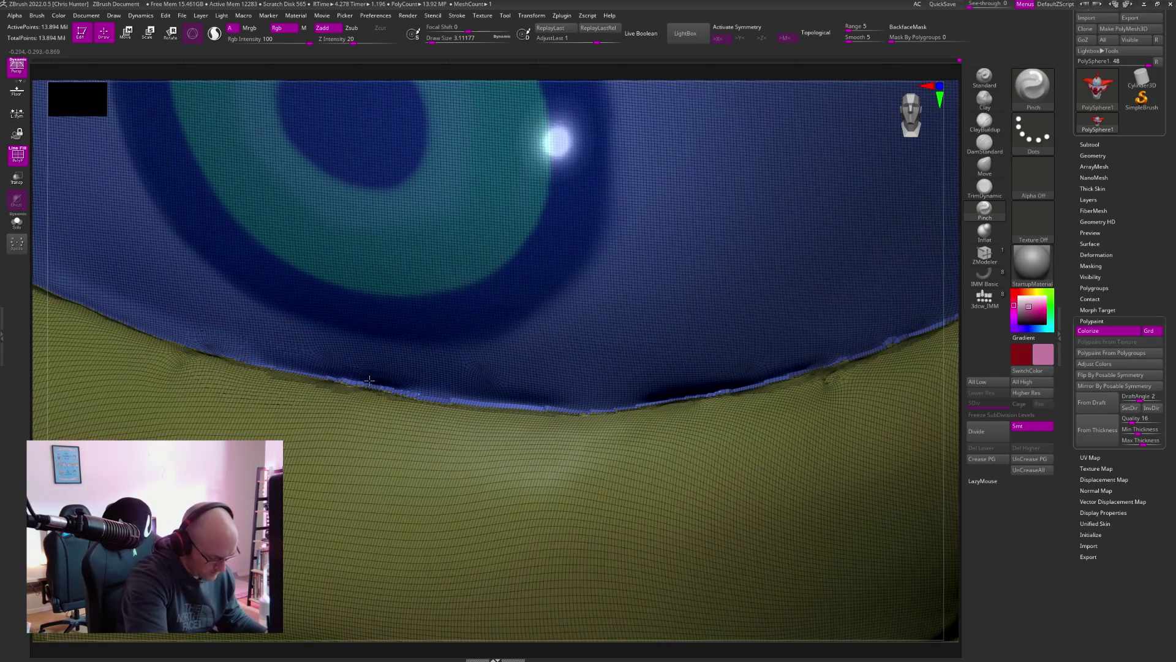
{"action": "mouse_move", "coordinate": [427, 402]}
{"action": "left_mouse_down"}
{"action": "mouse_move", "coordinate": [331, 381]}
{"action": "mouse_move", "coordinate": [414, 398]}
{"action": "mouse_move", "coordinate": [349, 383]}
{"action": "left_mouse_up"}
{"action": "left_click_drag", "start_coordinate": [281, 370], "coordinate": [548, 413], "text": "shift"}
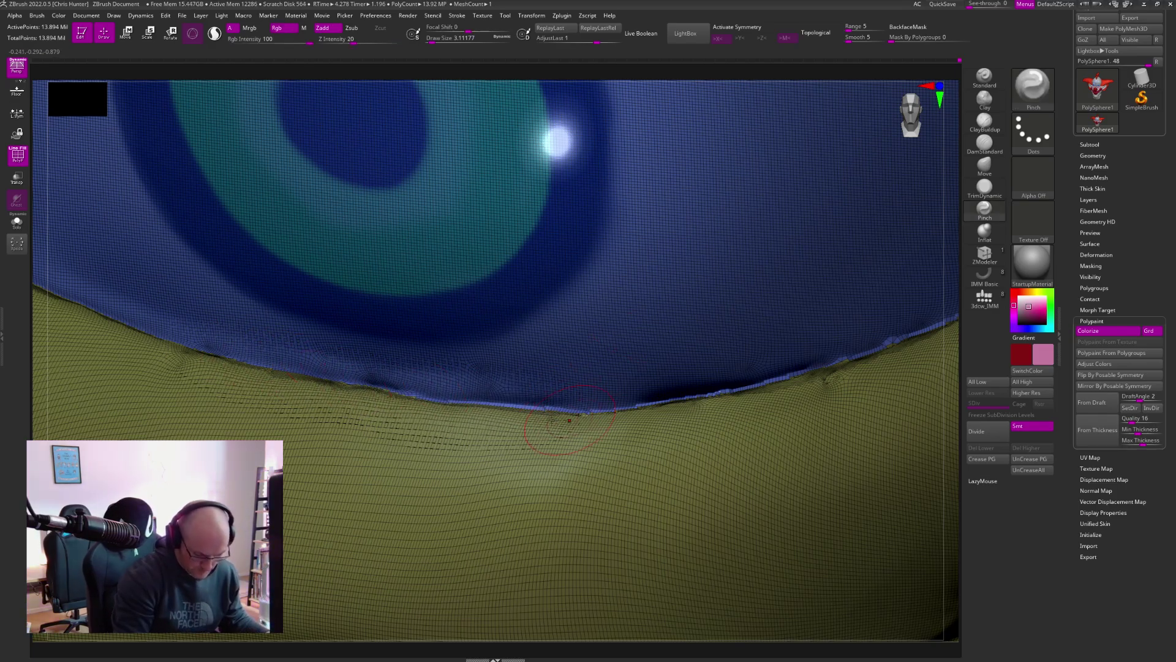
{"action": "mouse_move", "coordinate": [655, 402]}
{"action": "left_mouse_down"}
{"action": "mouse_move", "coordinate": [591, 412]}
{"action": "mouse_move", "coordinate": [778, 380]}
{"action": "mouse_move", "coordinate": [504, 409]}
{"action": "left_mouse_up"}
{"action": "left_click_drag", "start_coordinate": [595, 407], "coordinate": [766, 386], "text": "shift"}
- Pinch the rough lower eyelid rim along the stretch between the iris and the inner eye corner
{"action": "right_click_drag", "start_coordinate": [805, 342], "coordinate": [573, 432], "text": "alt"}
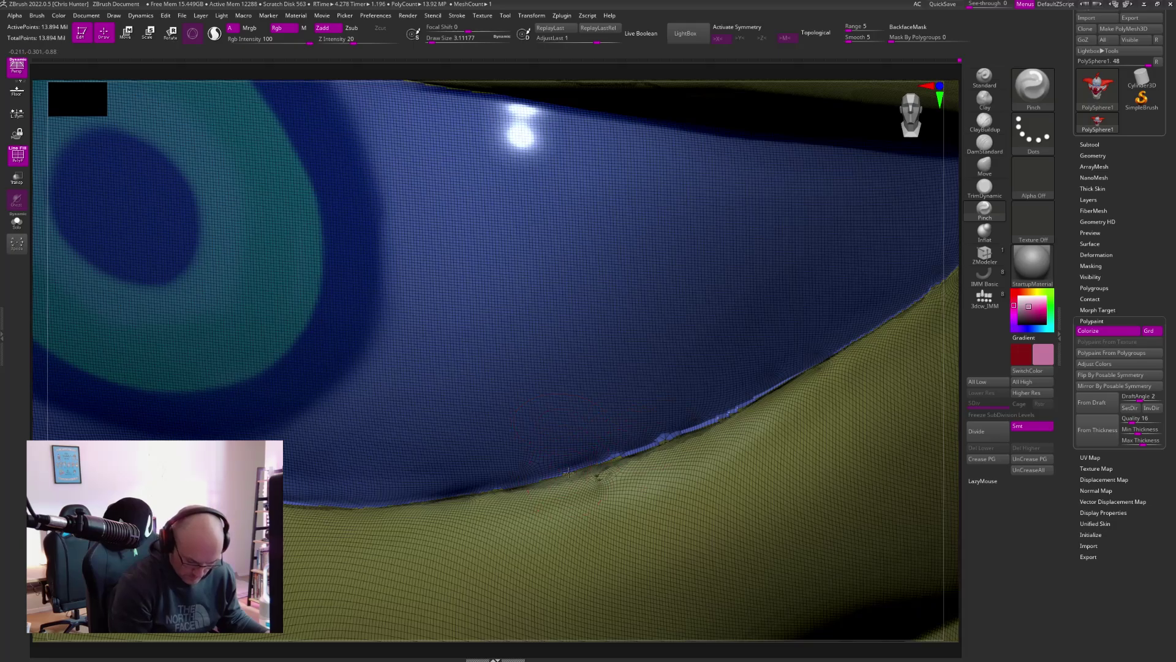
{"action": "mouse_move", "coordinate": [568, 473]}
{"action": "left_mouse_down"}
{"action": "mouse_move", "coordinate": [804, 378]}
{"action": "mouse_move", "coordinate": [637, 452]}
{"action": "mouse_move", "coordinate": [781, 397]}
{"action": "left_mouse_up"}
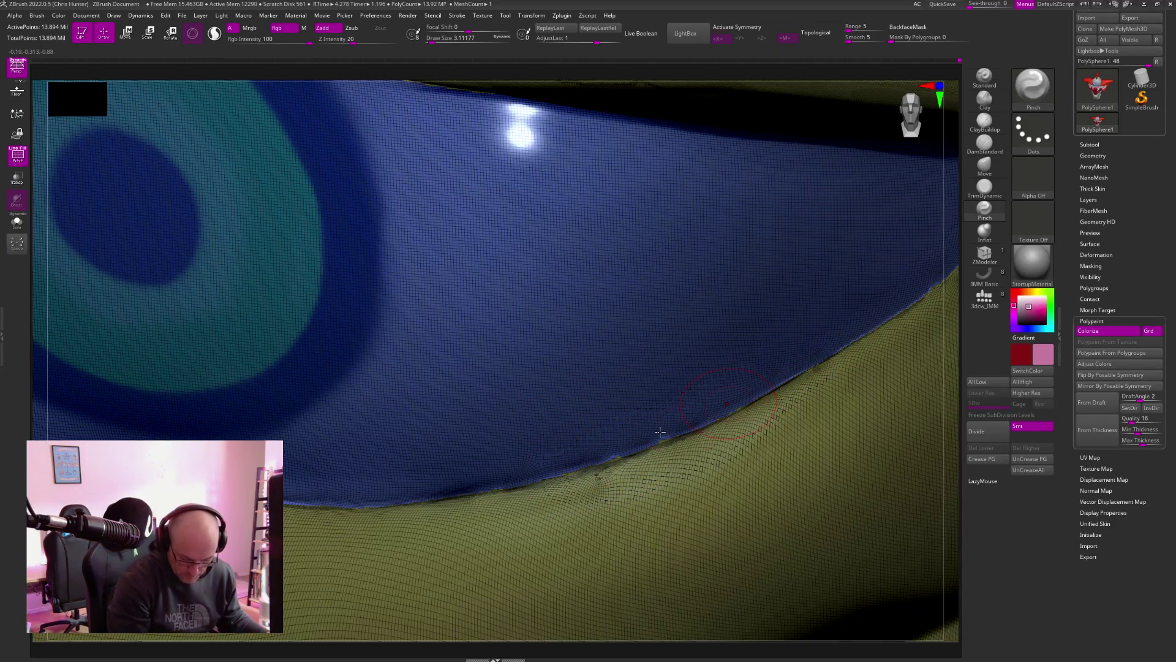
{"action": "left_click_drag", "start_coordinate": [660, 432], "coordinate": [637, 456]}
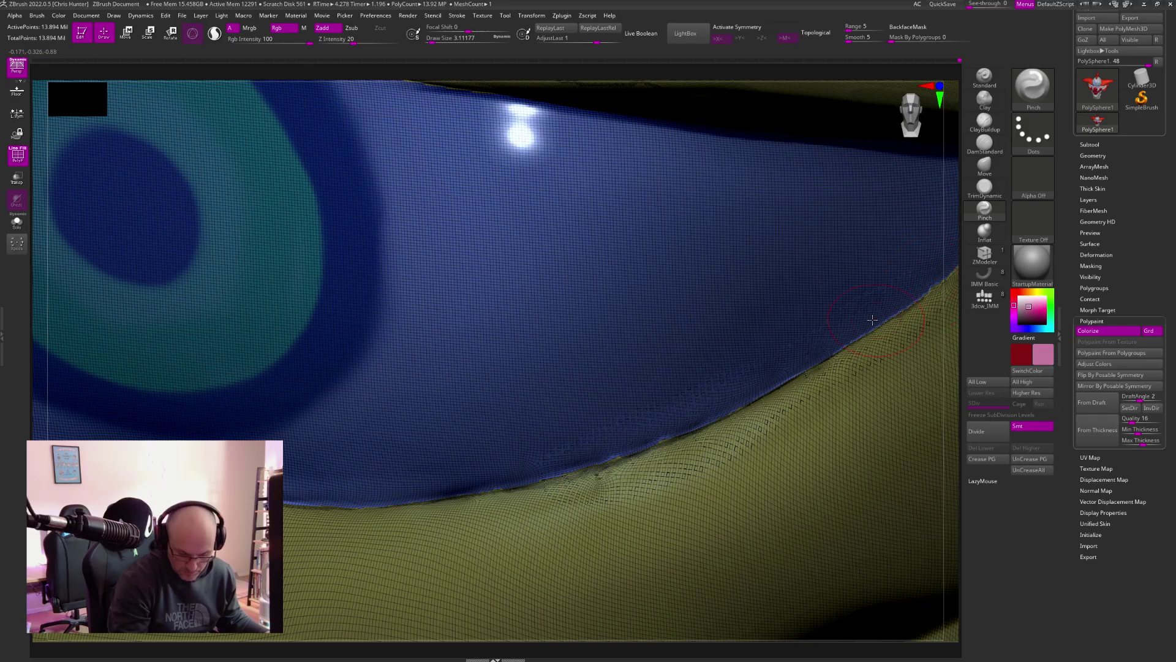
- Turn off the wireframe and polygroup display and check the cleaned lower eyelid from a wider view
{"action": "key", "text": "shift+f"}
{"action": "right_click_drag", "start_coordinate": [622, 409], "coordinate": [578, 245], "text": "ctrl"}
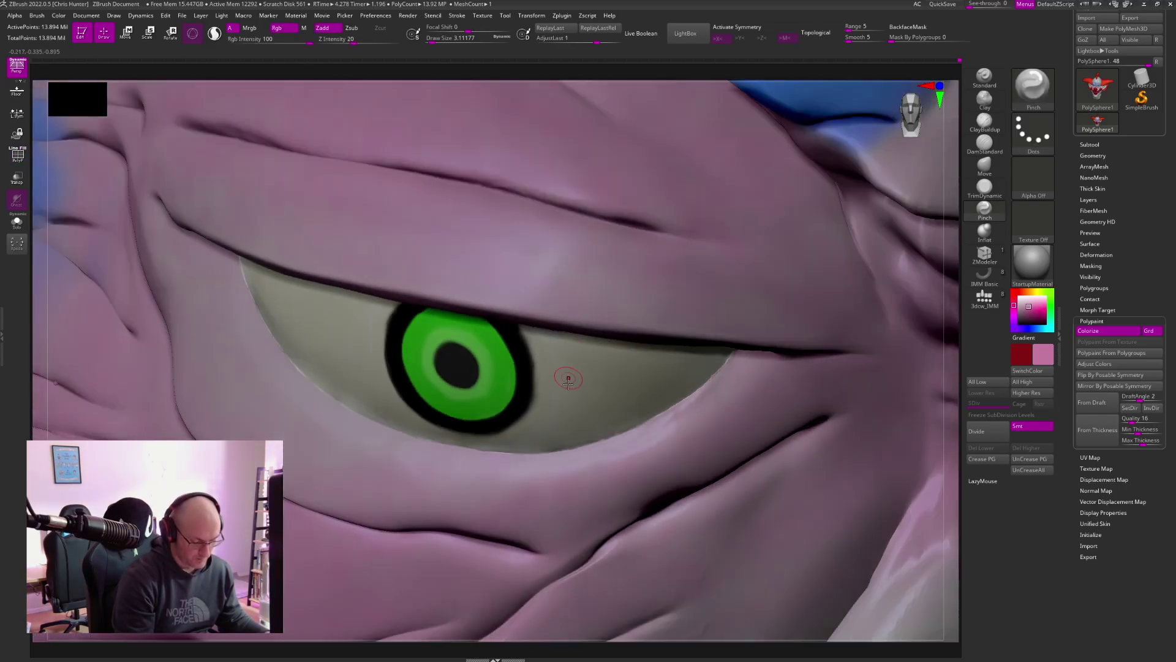
{"action": "mouse_move", "coordinate": [568, 380]}
{"action": "right_mouse_down"}
{"action": "mouse_move", "coordinate": [575, 370]}
{"action": "mouse_move", "coordinate": [561, 362]}
{"action": "right_mouse_up"}
{"action": "key", "text": "shift"}
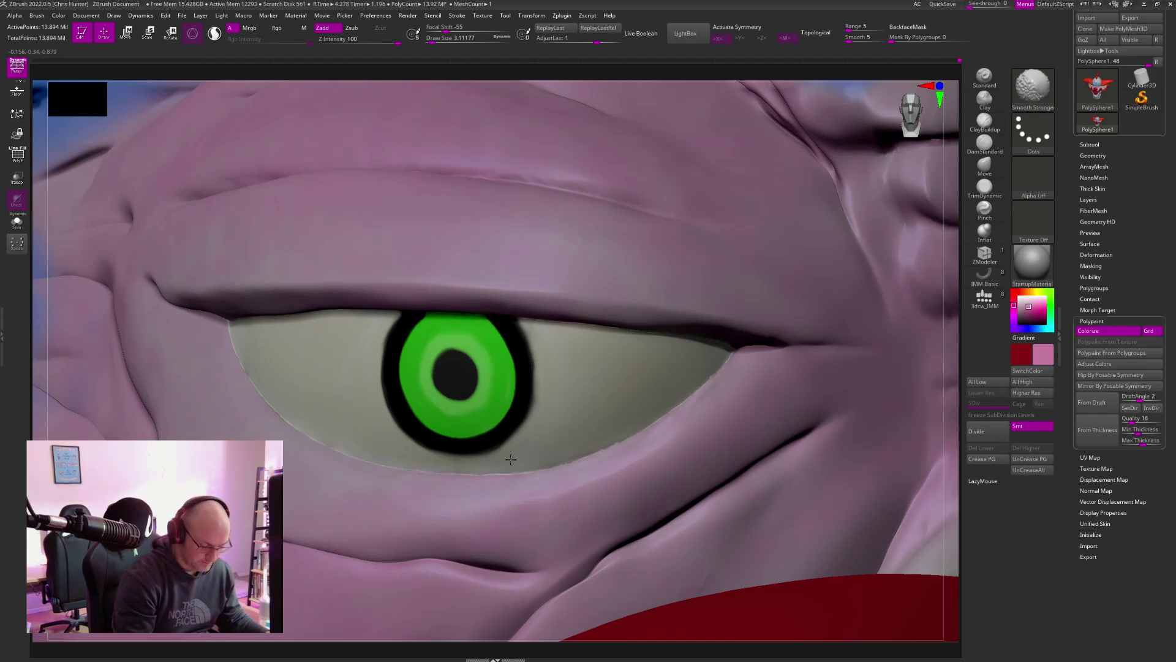
- Switch to the Inflate brush and frame the clown's other eye in a close front view
{"action": "right_click_drag", "start_coordinate": [527, 438], "coordinate": [534, 288], "text": "ctrl"}
{"action": "right_click_drag", "start_coordinate": [731, 381], "coordinate": [343, 273], "text": "alt"}
{"action": "mouse_move", "coordinate": [501, 320]}
{"action": "right_mouse_down", "text": "ctrl"}
{"action": "mouse_move", "coordinate": [504, 471]}
{"action": "mouse_move", "coordinate": [483, 460]}
{"action": "mouse_move", "coordinate": [711, 361]}
{"action": "mouse_move", "coordinate": [814, 406]}
{"action": "right_mouse_up", "text": "ctrl"}
{"action": "key", "text": "b"}
{"action": "key", "text": "i"}
{"action": "key", "text": "n"}
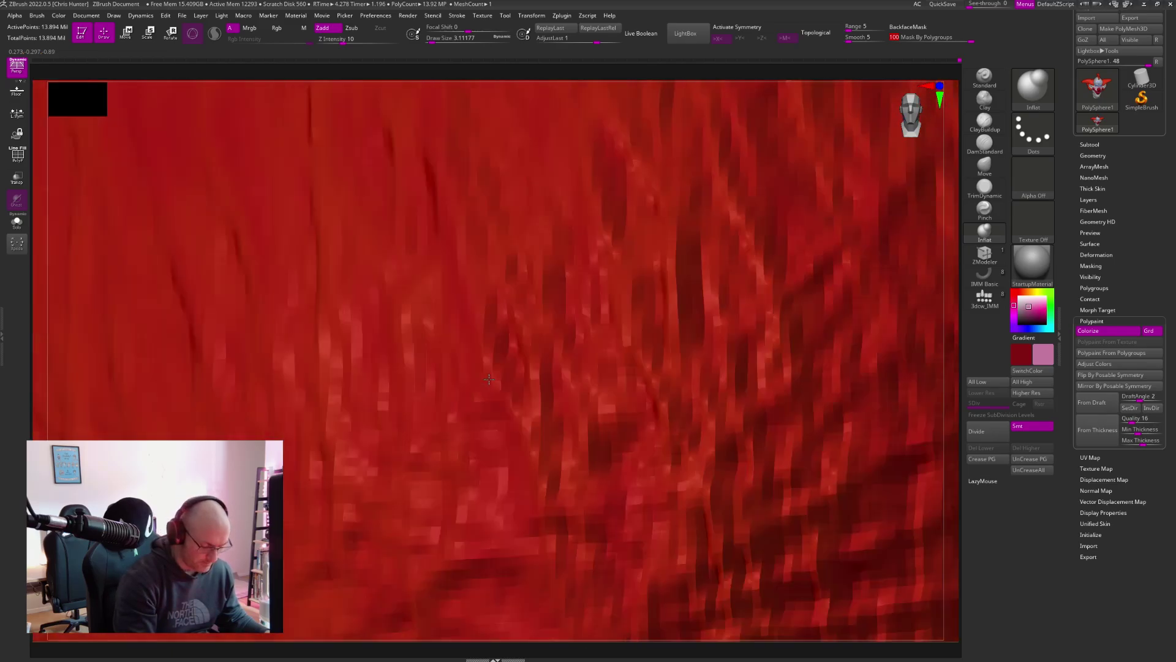
{"action": "right_click_drag", "start_coordinate": [488, 379], "coordinate": [486, 373]}
{"action": "key", "text": "f"}
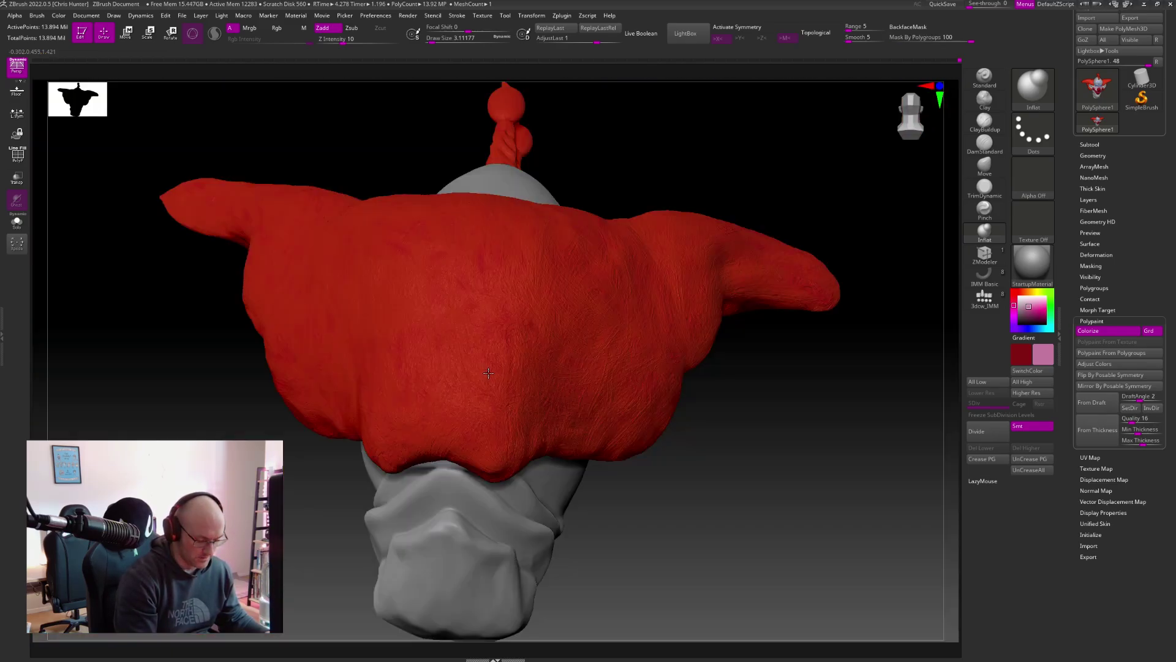
{"action": "left_click_drag", "start_coordinate": [912, 117], "coordinate": [891, 118]}
{"action": "right_click_drag", "start_coordinate": [528, 315], "coordinate": [535, 565], "text": "ctrl"}
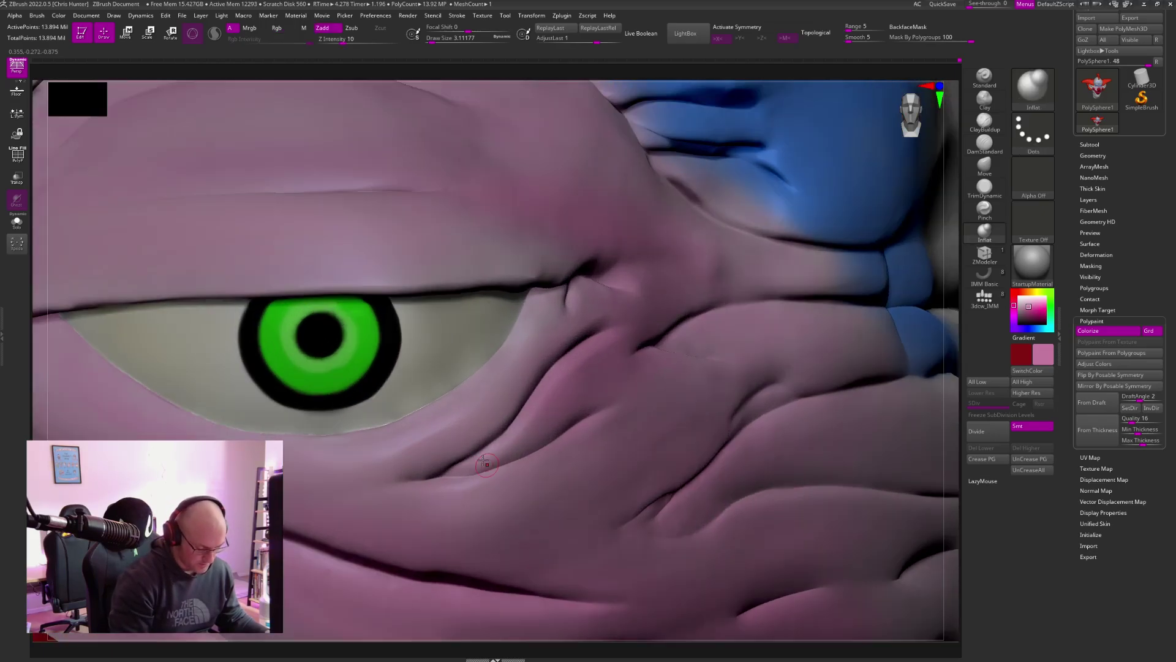